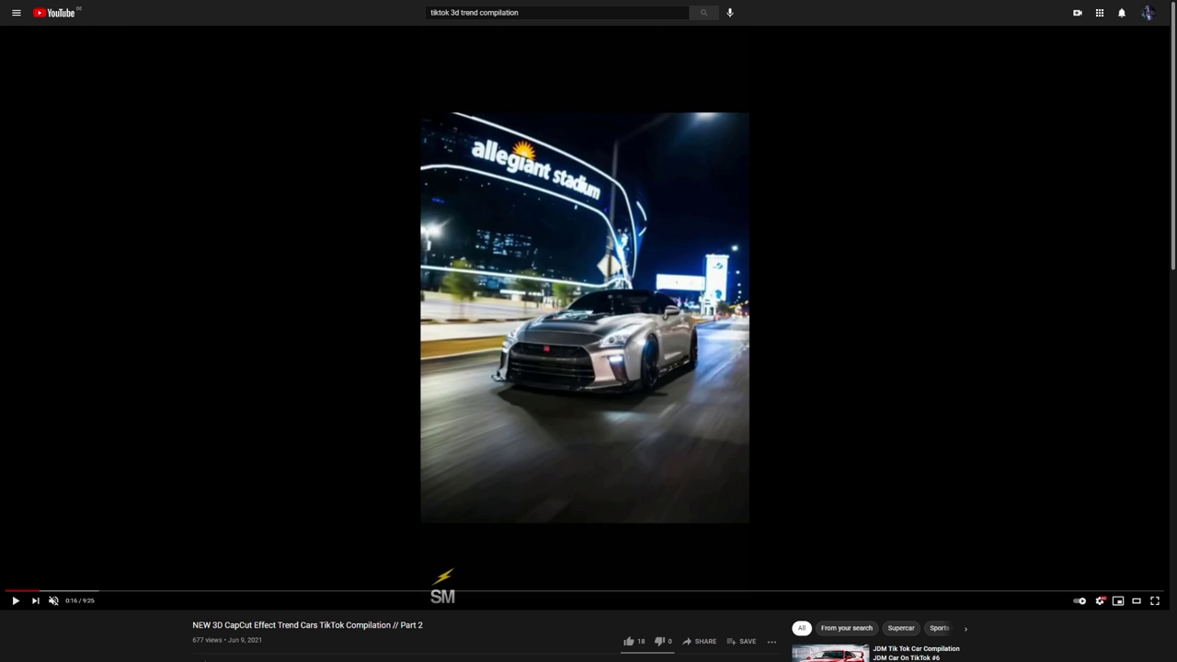
# Resume the car effect compilation for a couple of seconds, then pause it again.
pyautogui.click(589, 365)
pyautogui.click(588, 365)
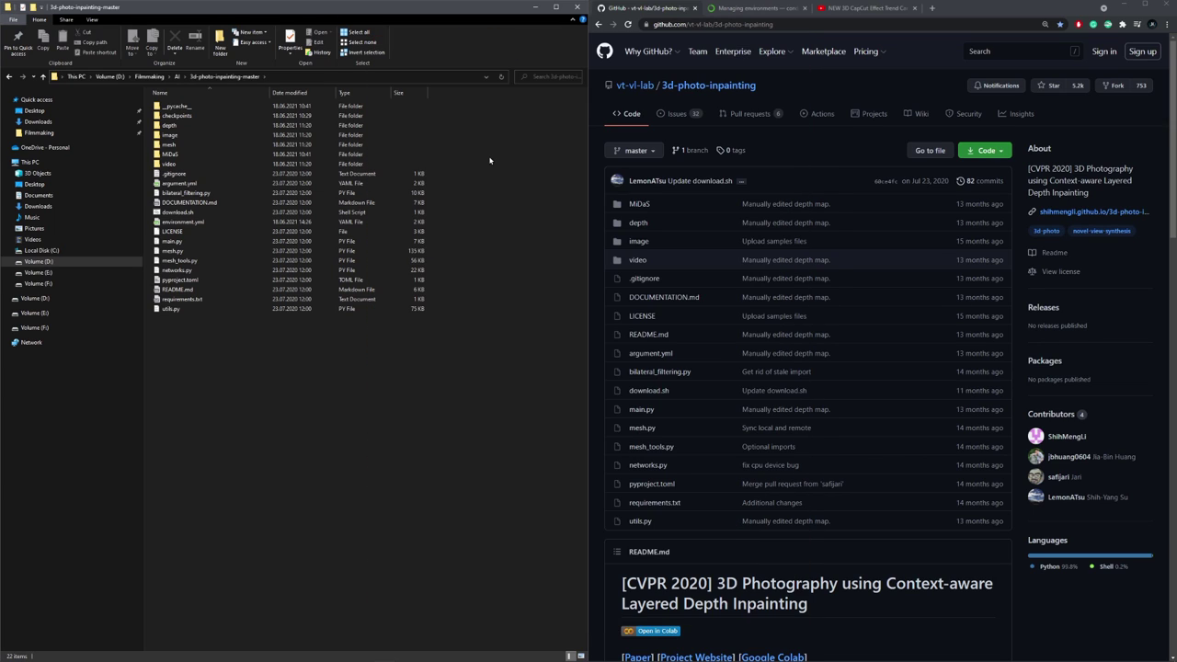
# Check the repository's Code clone options, then scroll the README to Prerequisites and Execute.
pyautogui.click(989, 152)
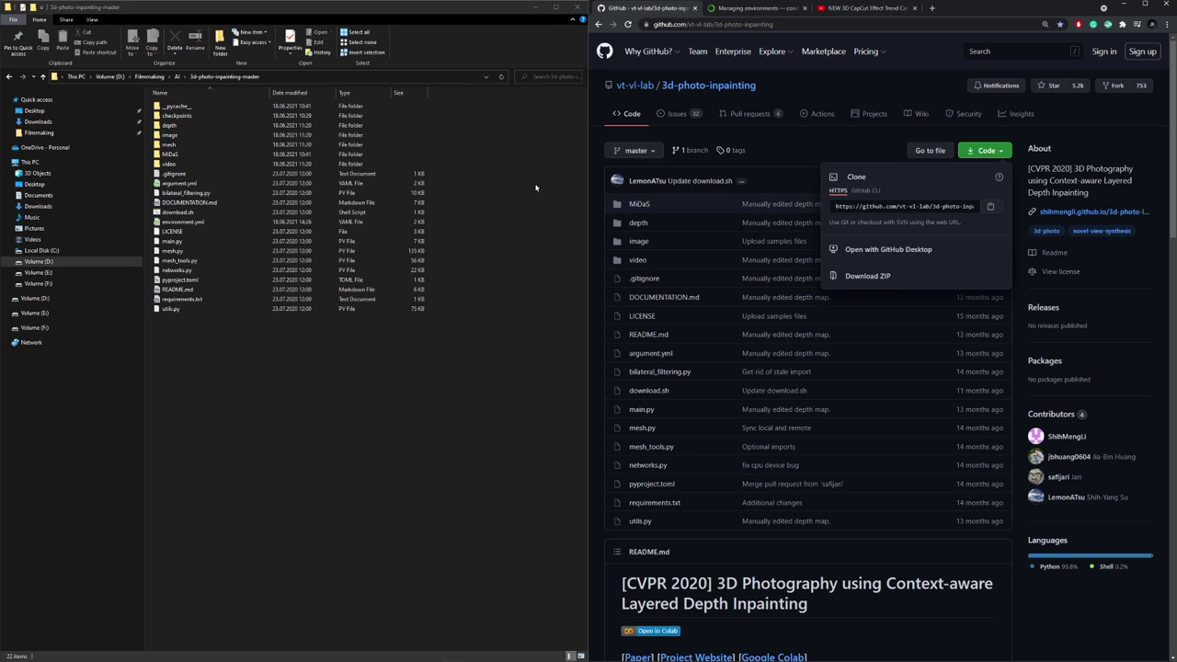
pyautogui.click(505, 199)
pyautogui.scroll(-8, 716, 337)
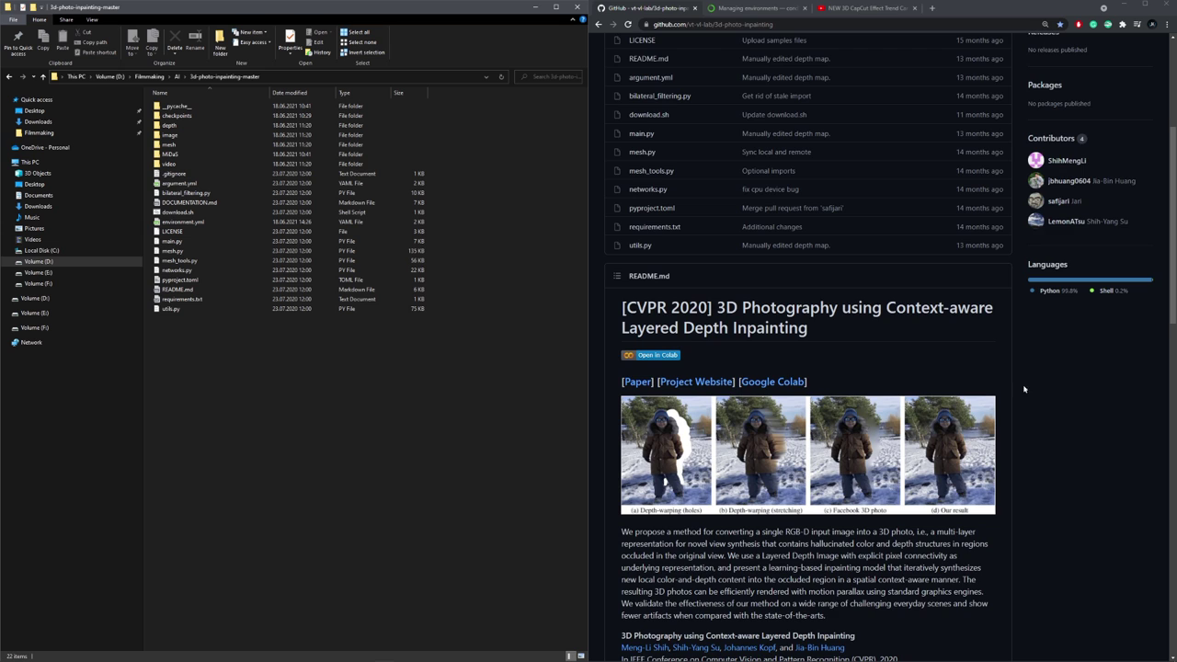
pyautogui.scroll(-2, 1025, 389)
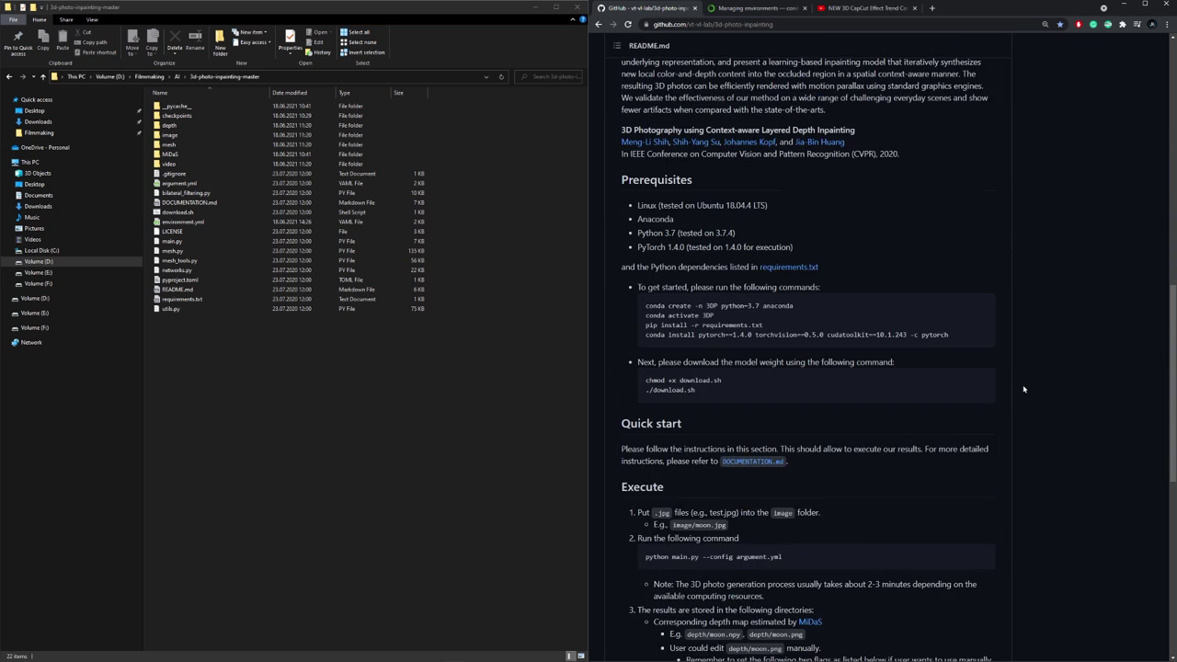
pyautogui.click(348, 425)
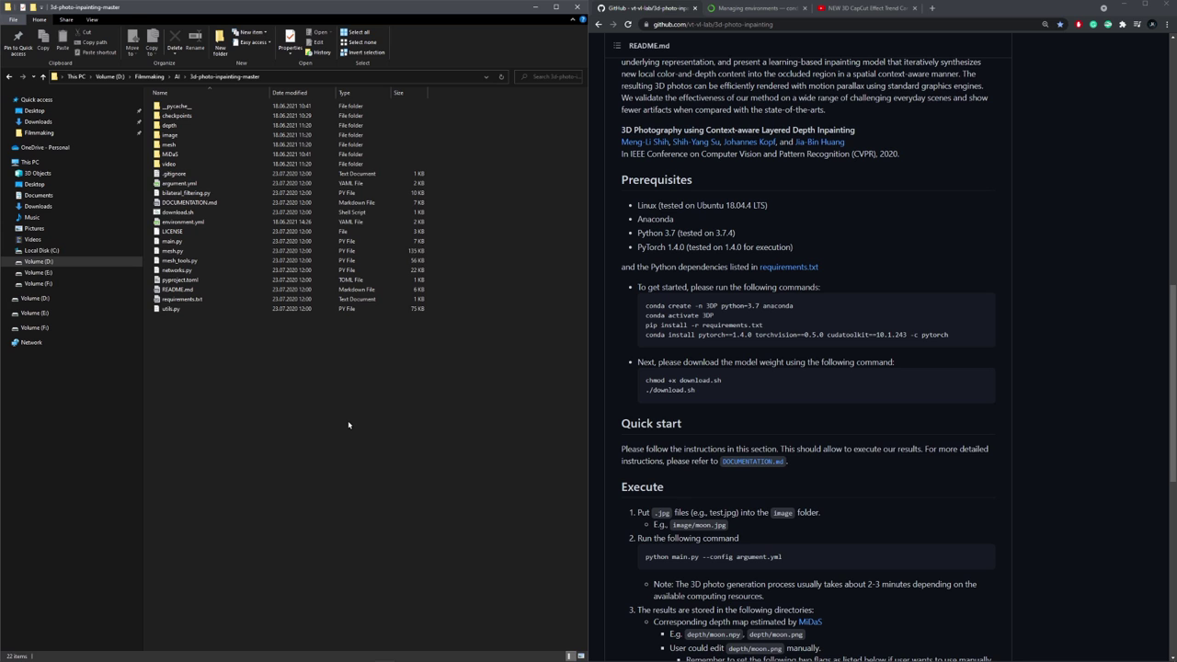
# Look at environment.yml in the project folder and close the conda environments guide tab.
pyautogui.click(225, 221)
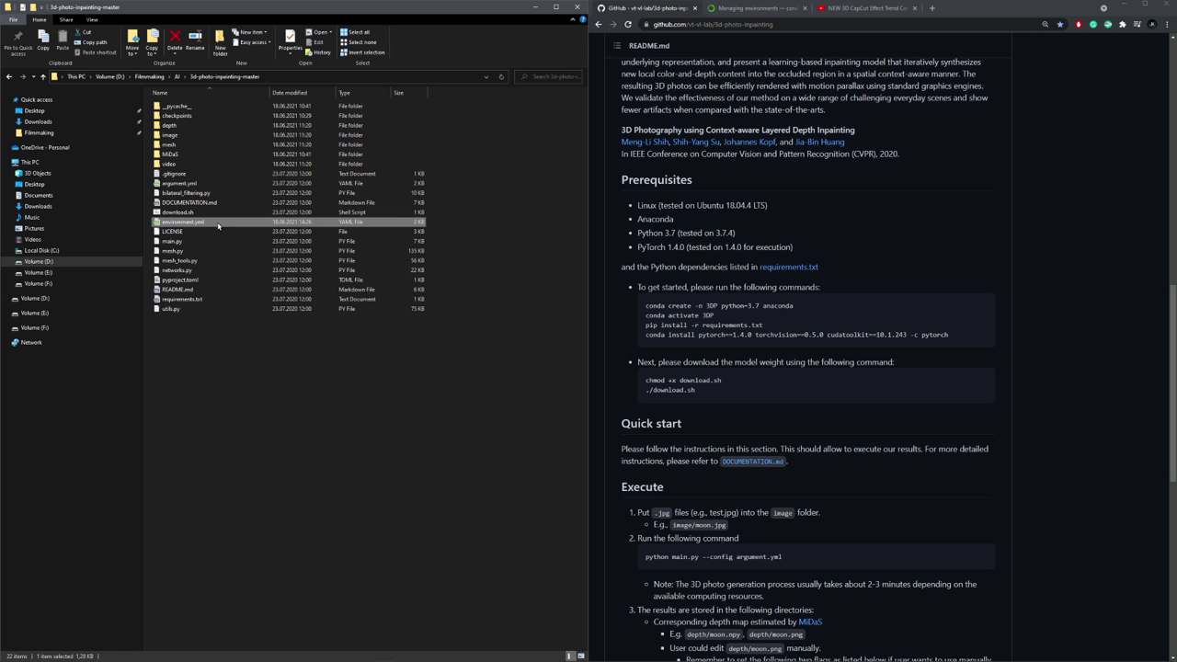
pyautogui.click(315, 359)
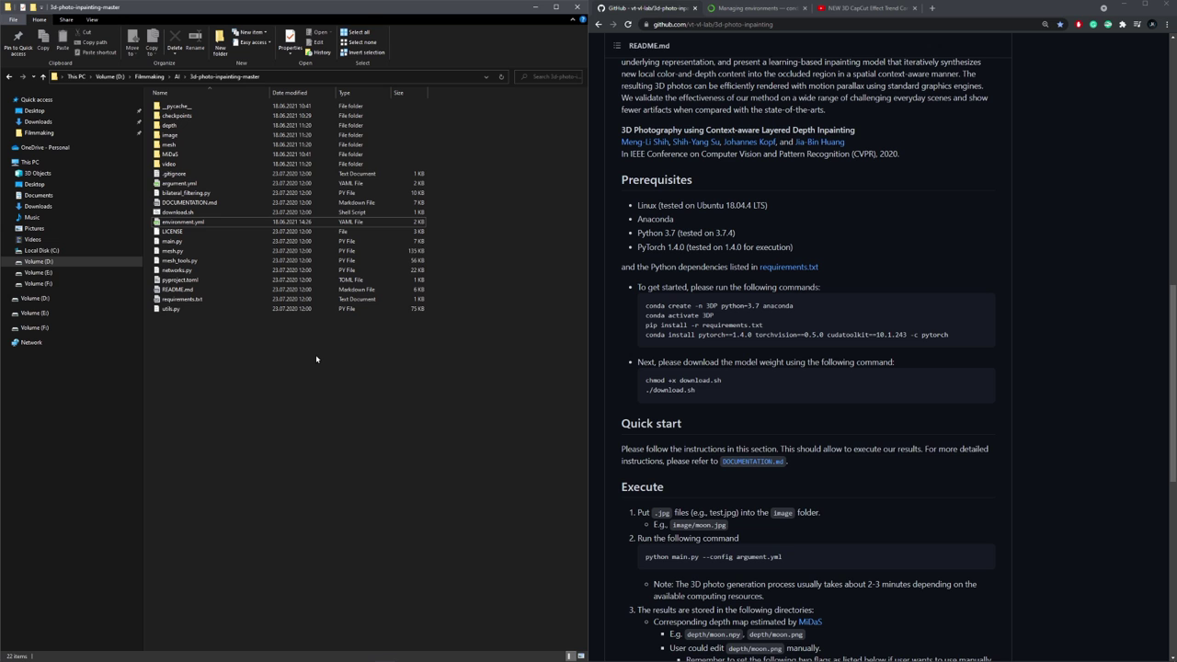
pyautogui.click(803, 7)
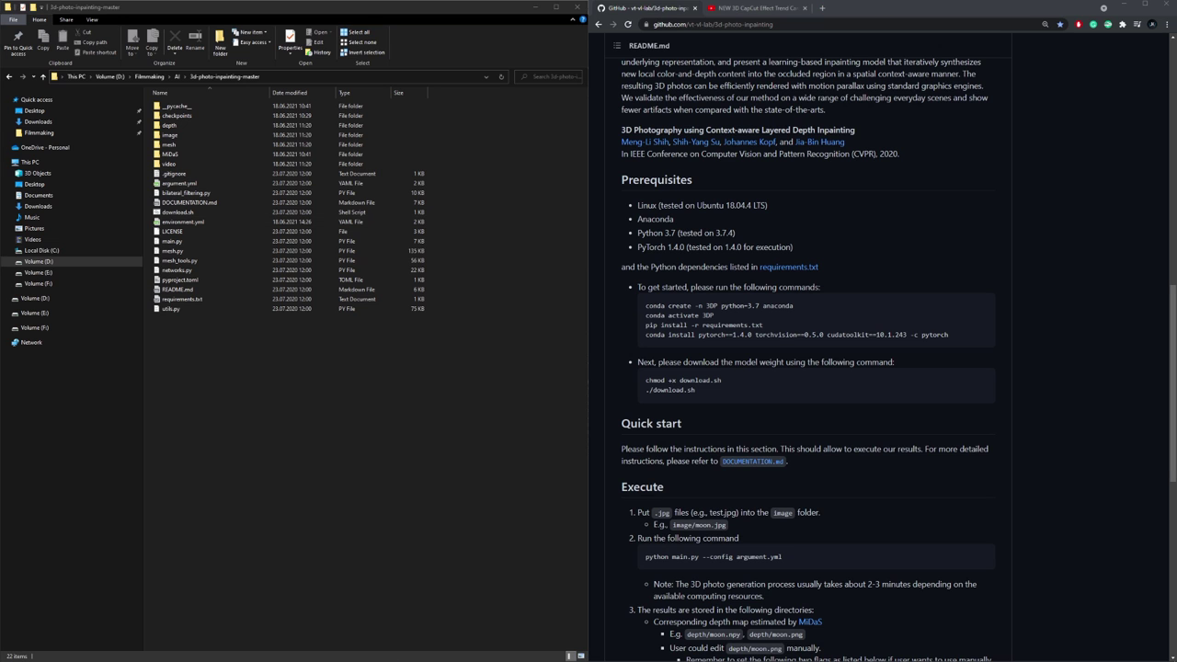
pyautogui.click(451, 362)
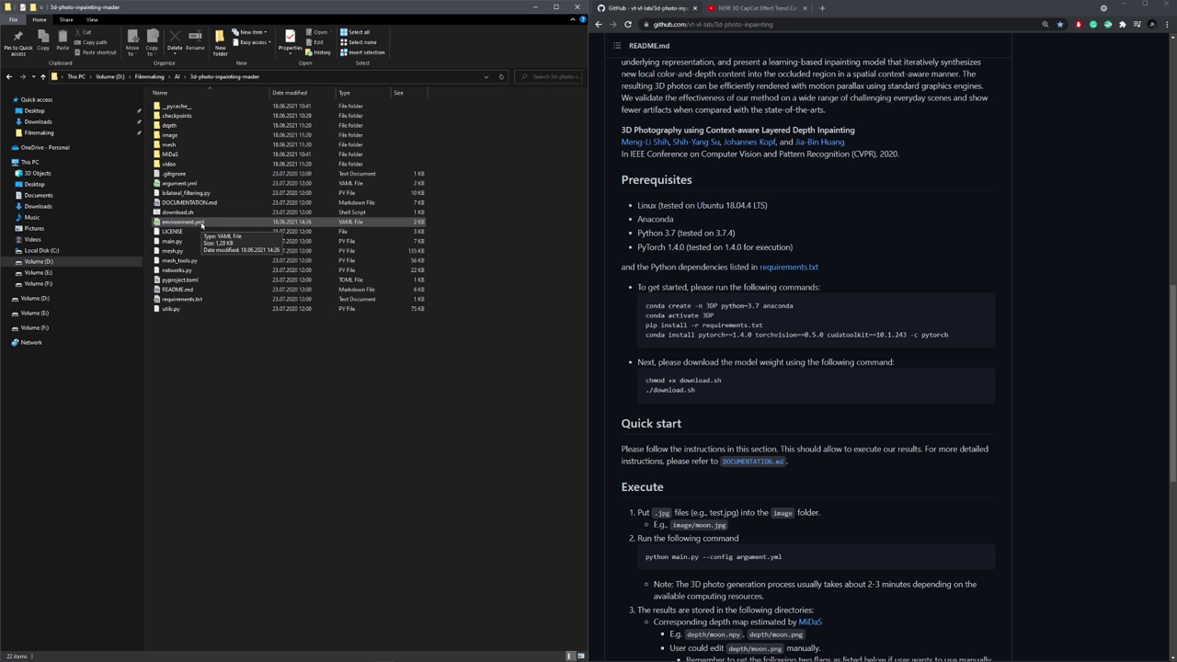
# Launch a console in the project folder and enter 'conda env create -f environment.yml'.
pyautogui.click(290, 81)
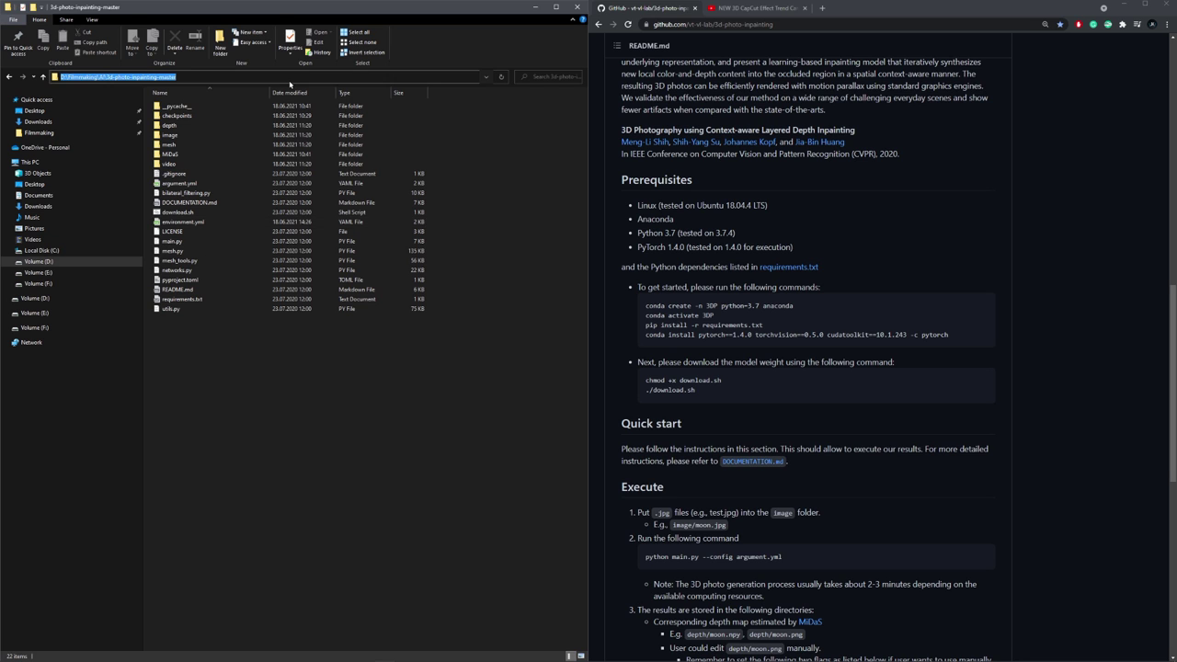
pyautogui.write('cmd')
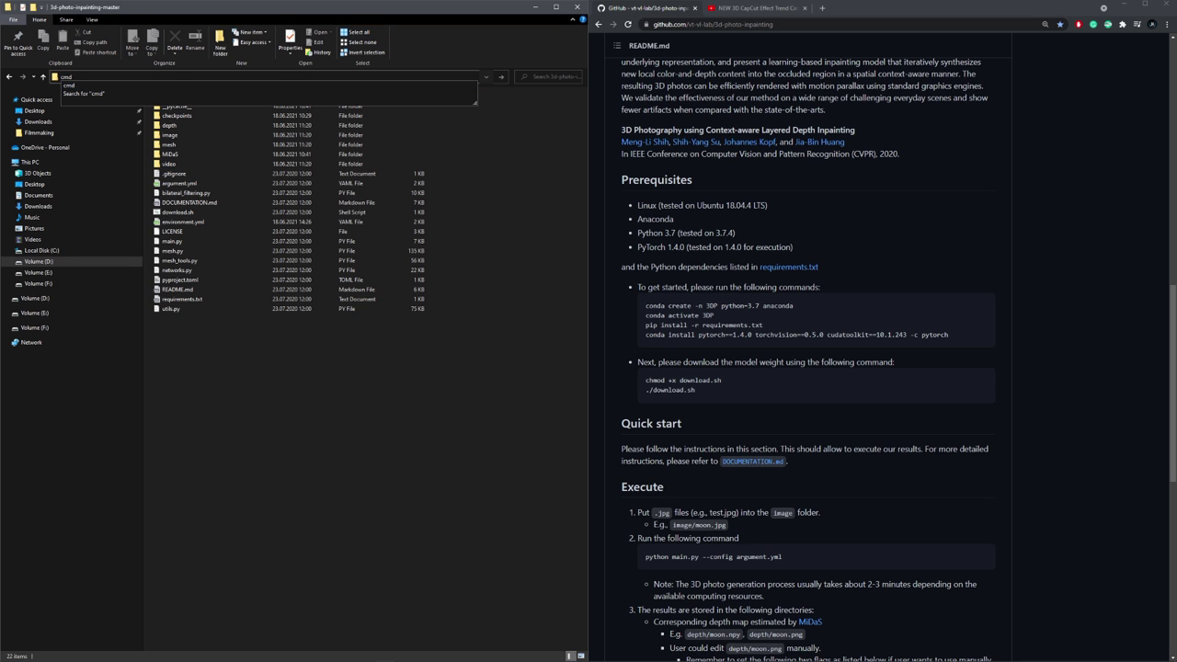
pyautogui.press('Return')
pyautogui.doubleClick(400, 159)
pyautogui.write('conda')
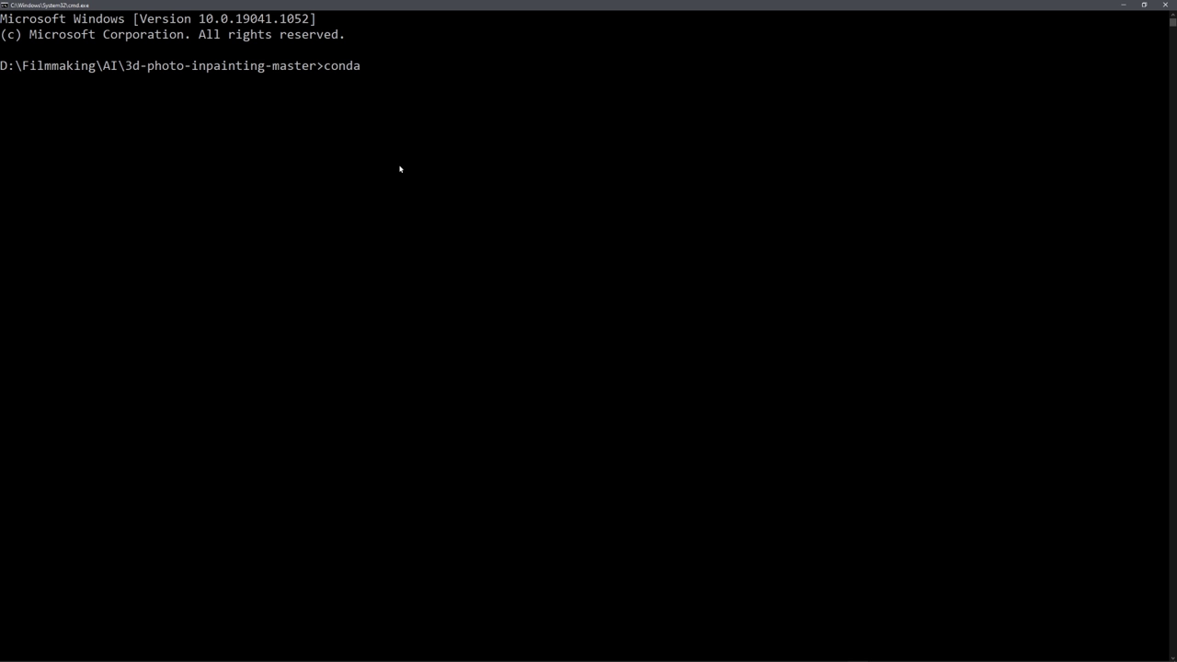
pyautogui.write(' env create -f environment.yml')
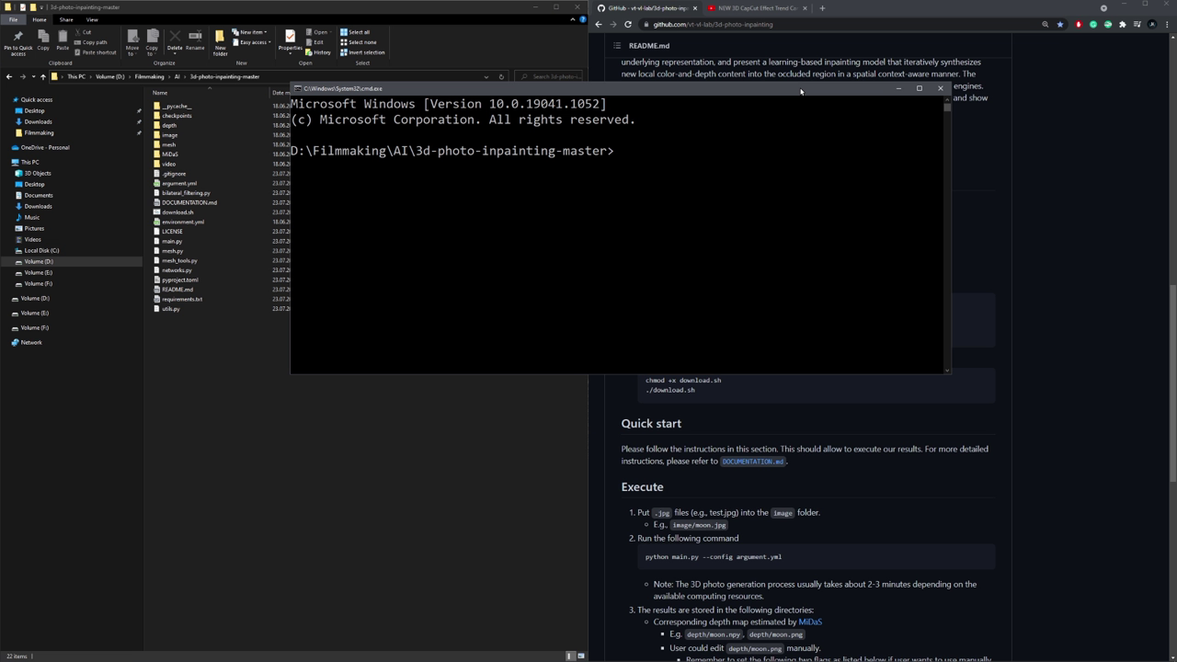
# Open the brick alley JPG from the image folder in the viewer and zoom in and out.
pyautogui.moveTo(801, 91); pyautogui.dragTo(876, 78)
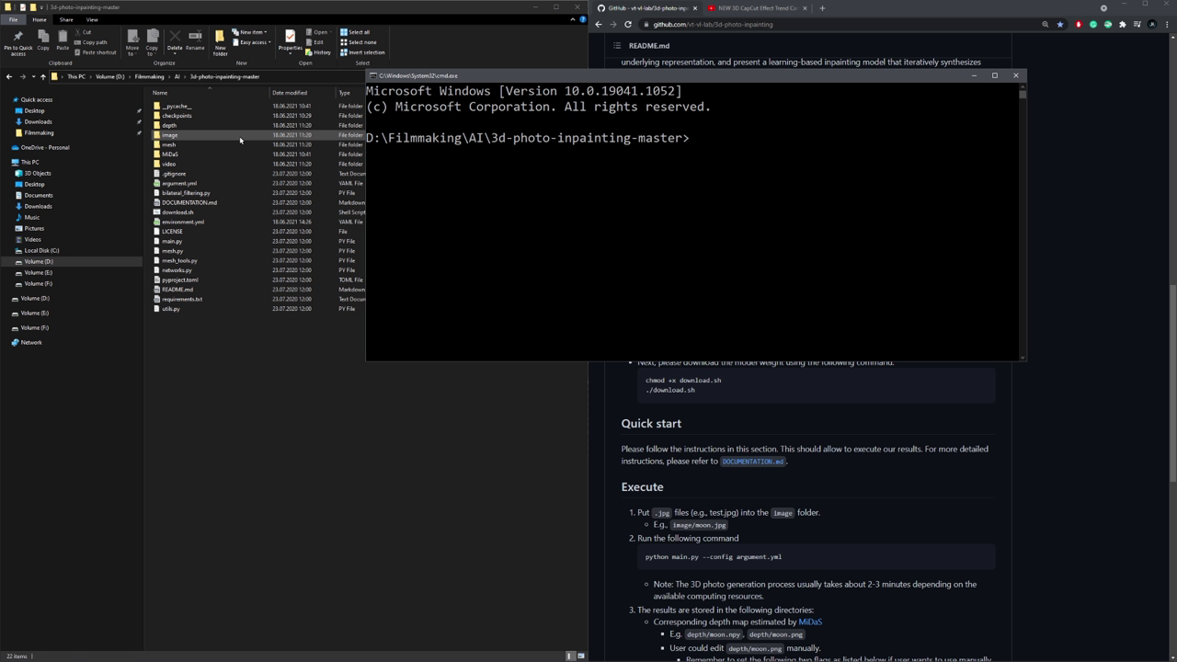
pyautogui.doubleClick(240, 138)
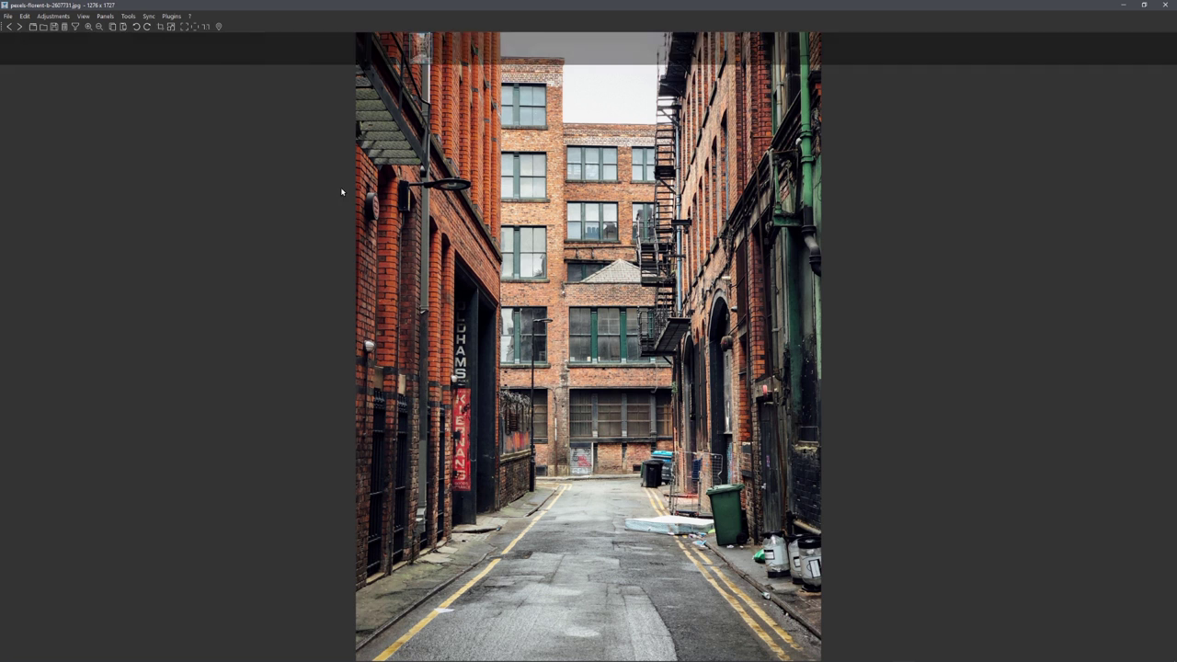
pyautogui.scroll(1, 748, 246)
pyautogui.scroll(-1, 748, 245)
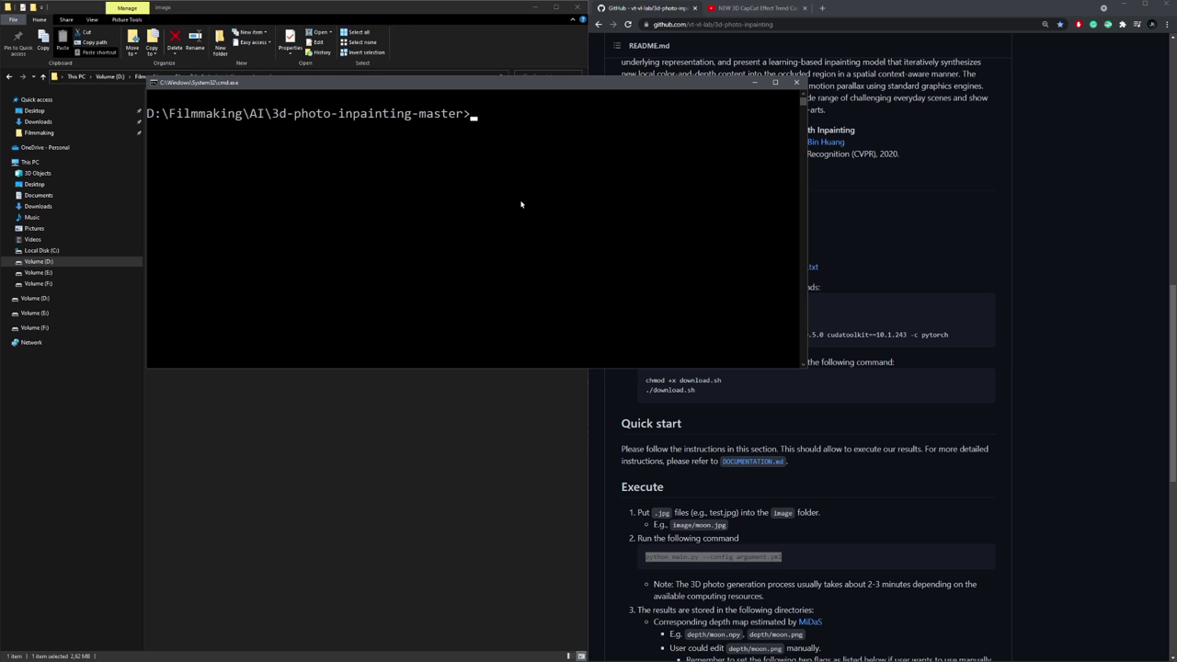
# Activate the 3DP environment and run 'python main.py --config argument.yml' to generate the videos.
pyautogui.write('conda activate 3DP')
pyautogui.press('Return')
pyautogui.write('python main.py --config argument.yml')
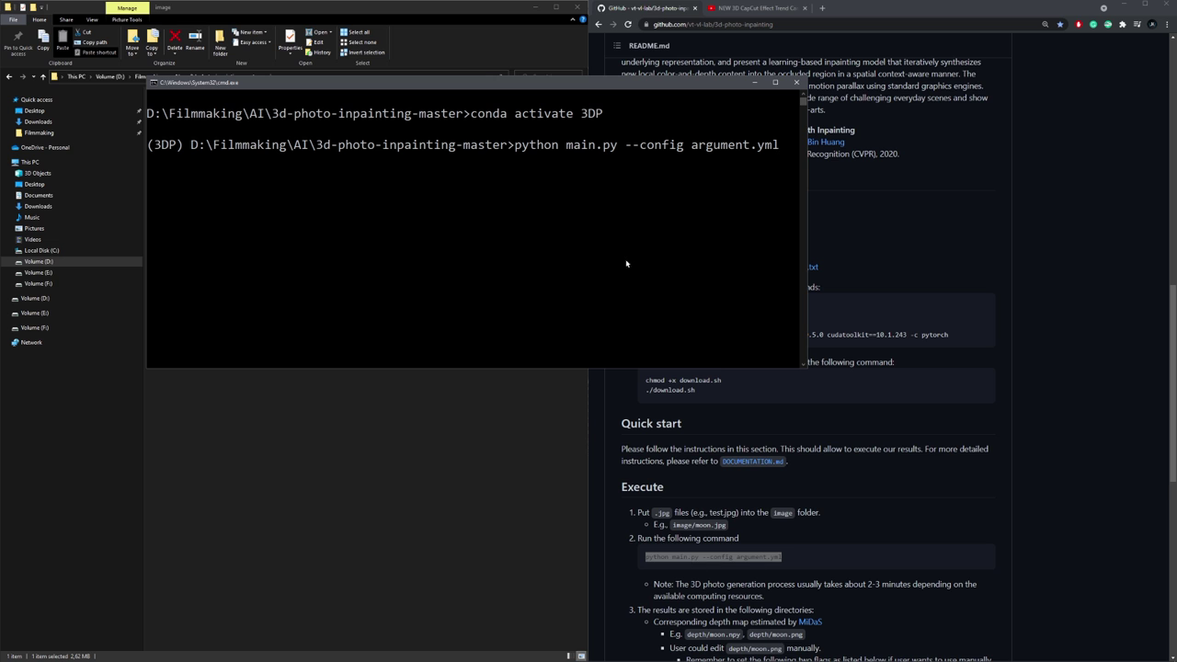
pyautogui.moveTo(622, 89); pyautogui.dragTo(635, 101)
pyautogui.press('Return')
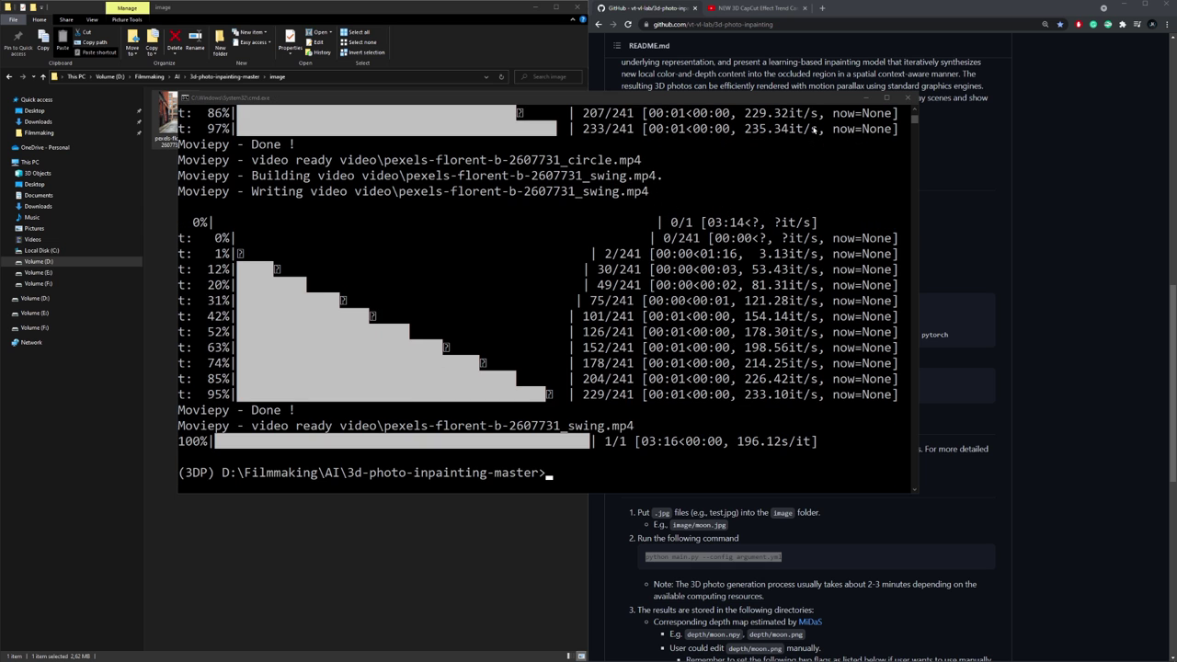
# Close the console and play the _circle.mp4 from the project's video folder.
pyautogui.click(901, 100)
pyautogui.click(257, 77)
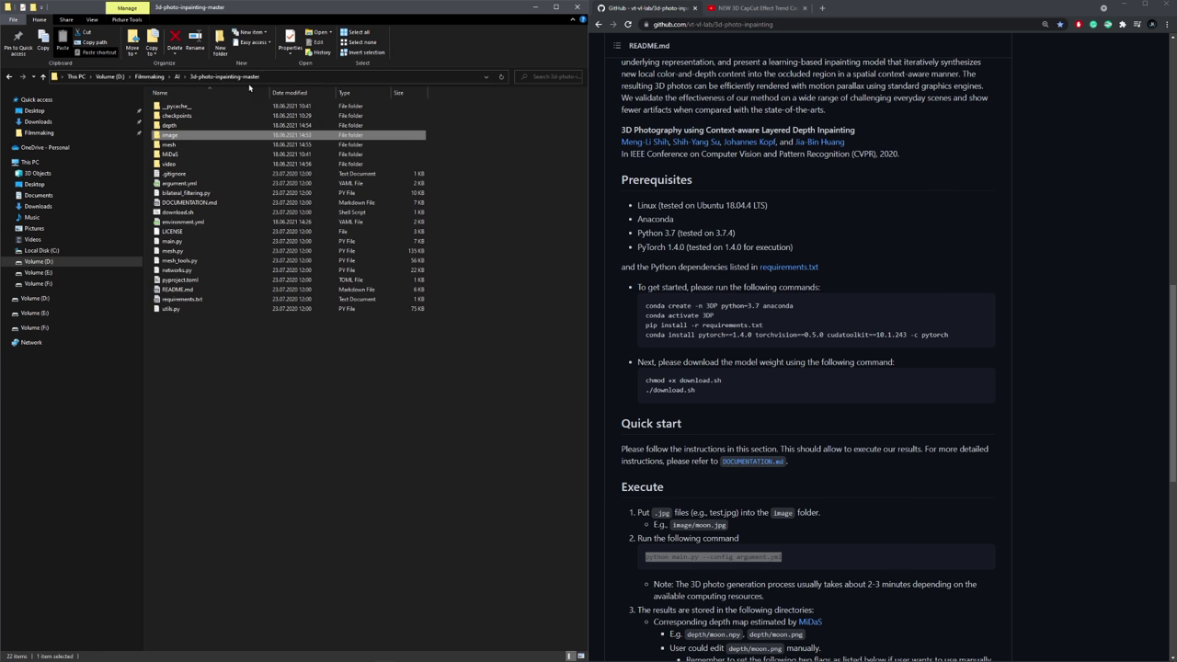
pyautogui.doubleClick(179, 164)
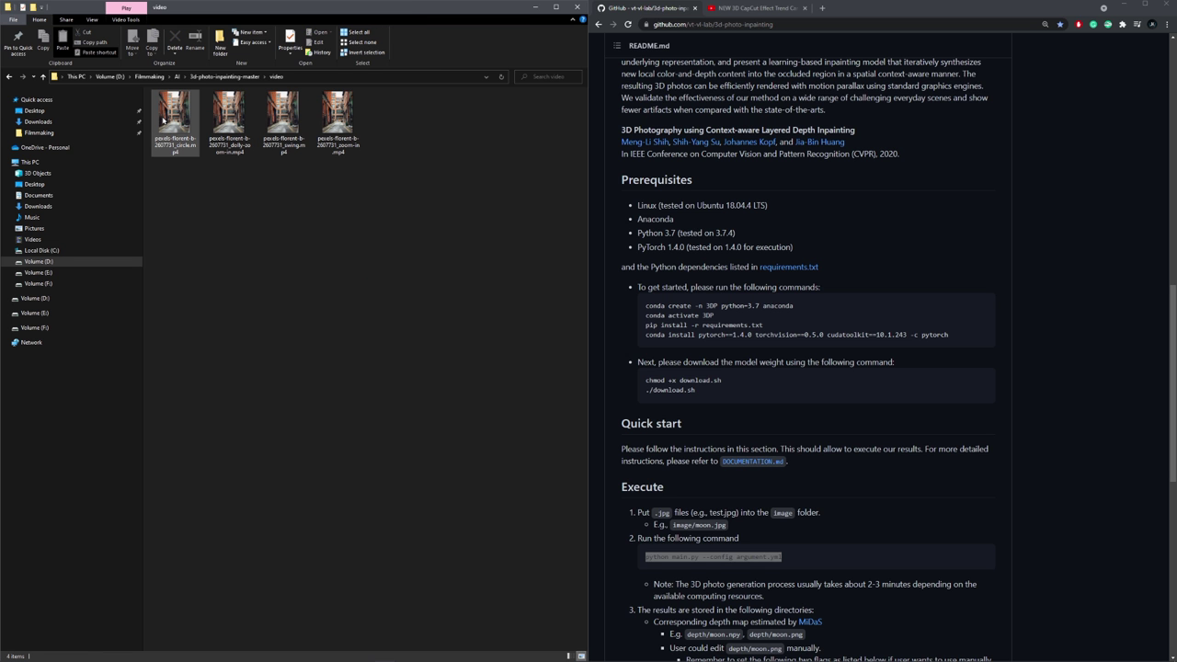
pyautogui.doubleClick(163, 120)
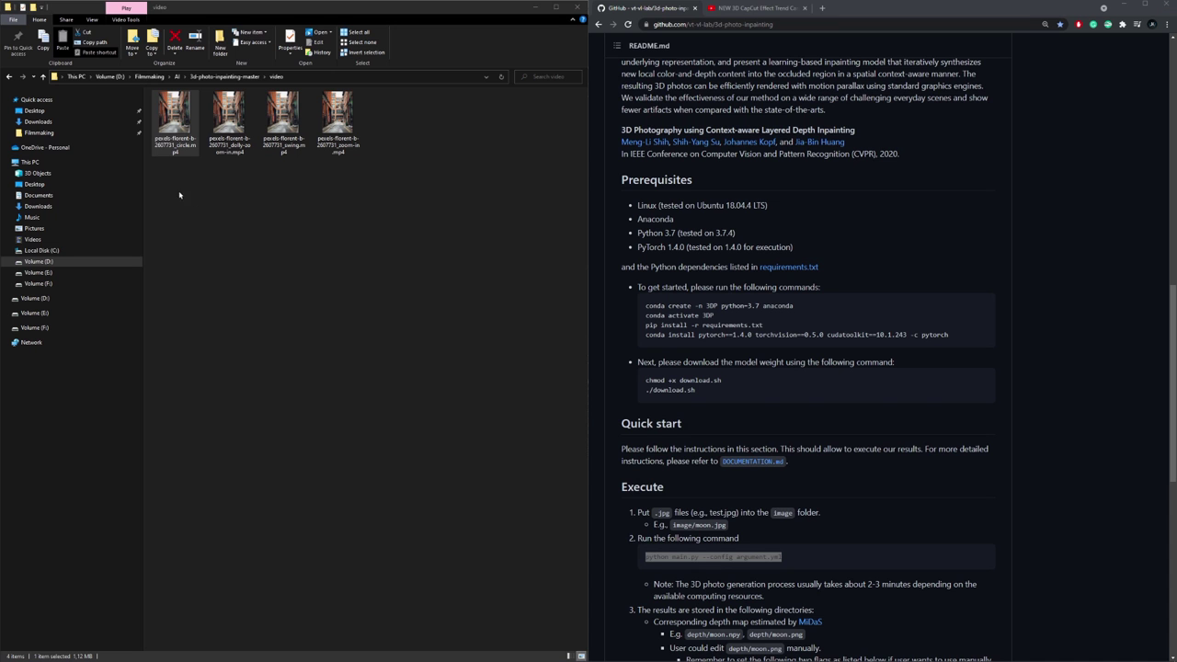
# Select the circle video file while the alley animation plays in Movies & TV.
pyautogui.moveTo(179, 195); pyautogui.dragTo(180, 103)
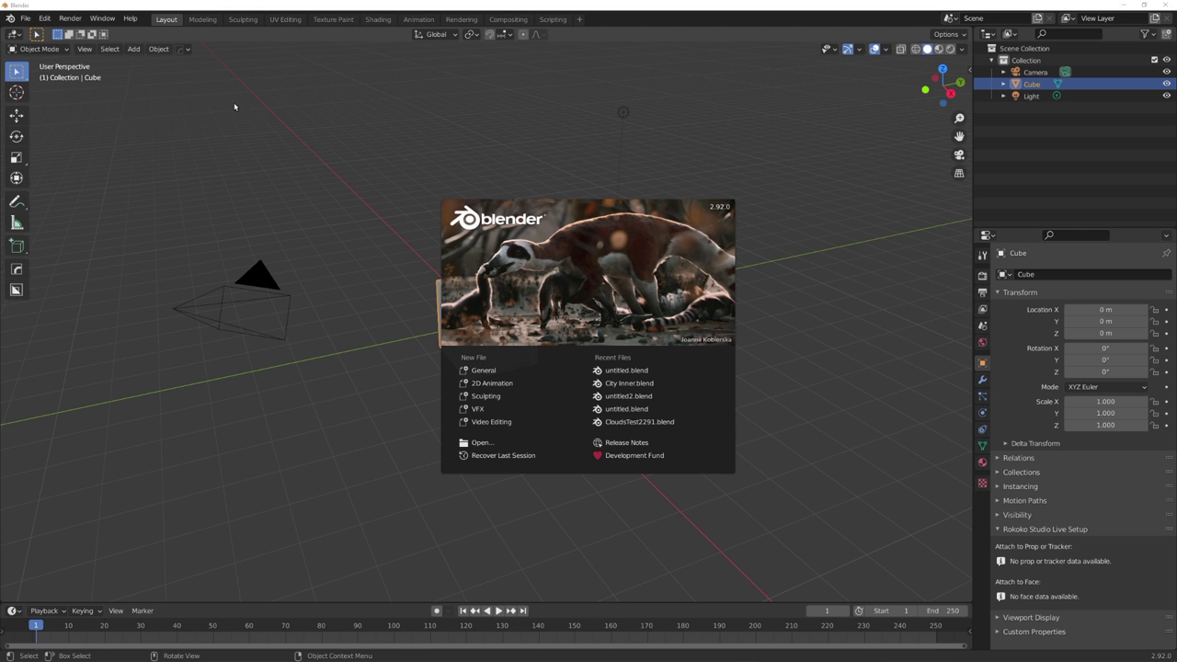
# Turn the main area into a Video Sequencer with a Sequencer/Preview layout.
pyautogui.click(233, 105)
pyautogui.click(14, 34)
pyautogui.click(53, 157)
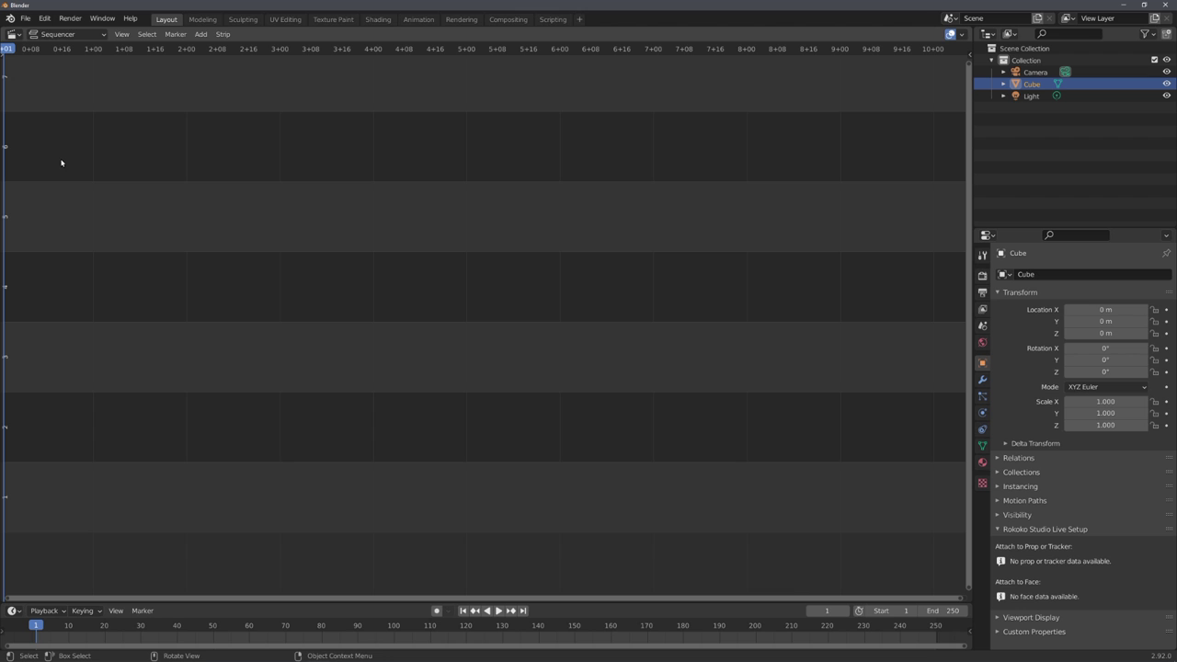
pyautogui.click(73, 34)
pyautogui.click(79, 75)
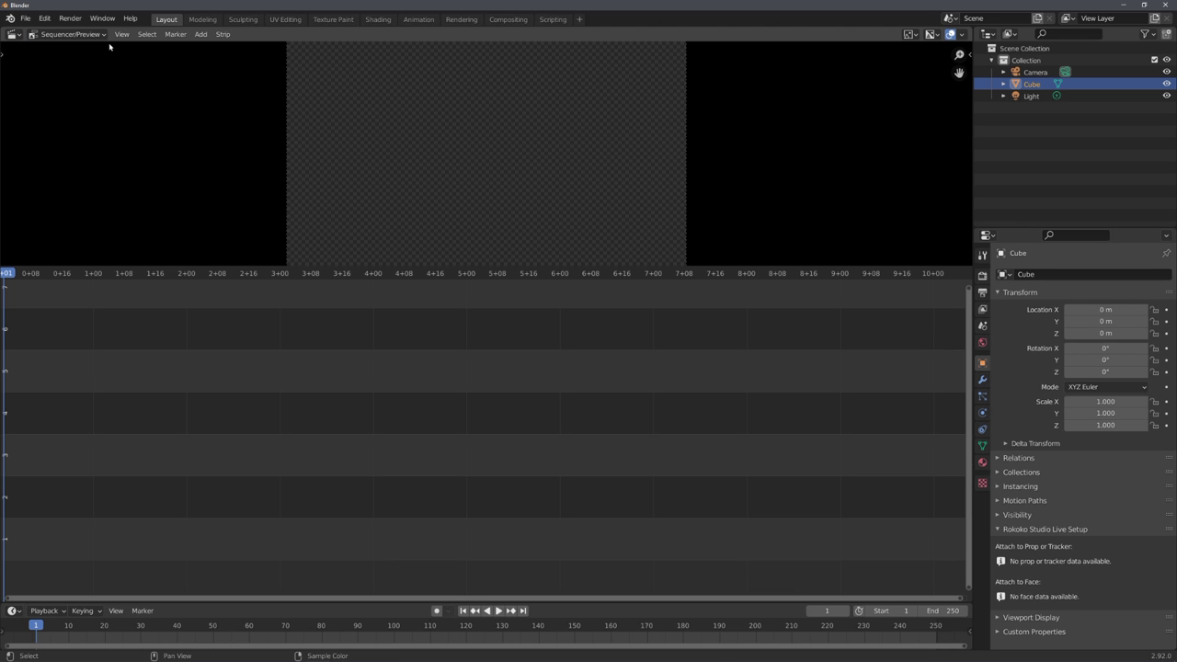
# Add the alley _circle.mp4 as a movie strip.
pyautogui.click(200, 34)
pyautogui.click(217, 88)
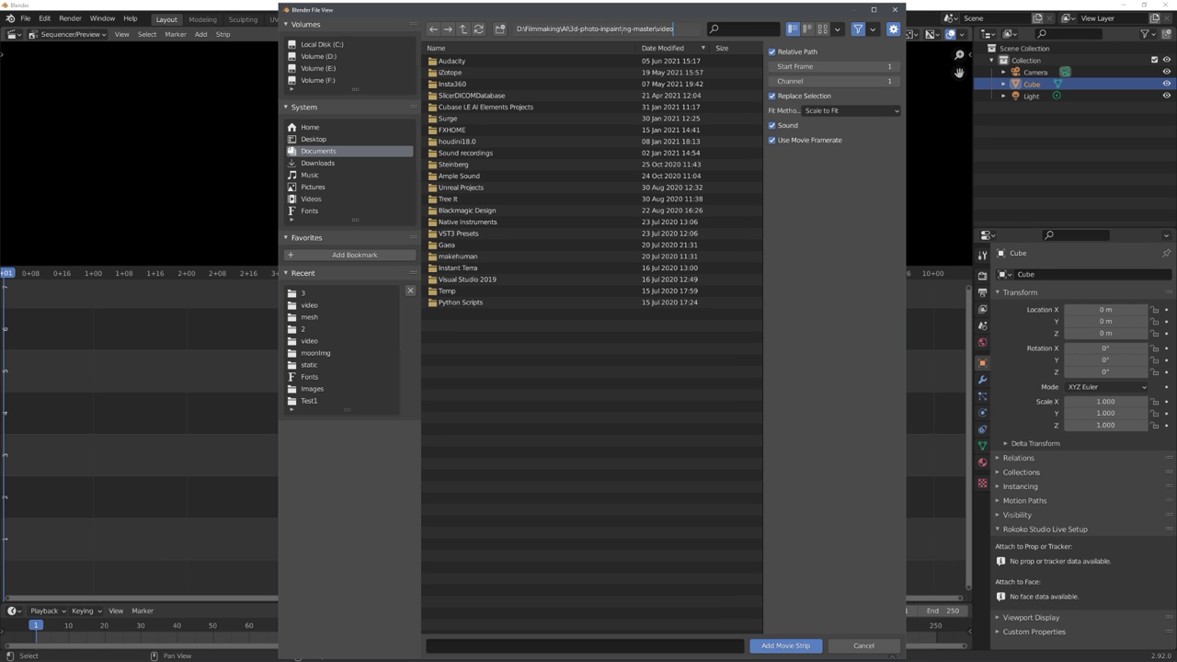
pyautogui.click(310, 339)
pyautogui.doubleClick(525, 60)
# Set the scene's end frame to 240 and show the output properties.
pyautogui.doubleClick(929, 609)
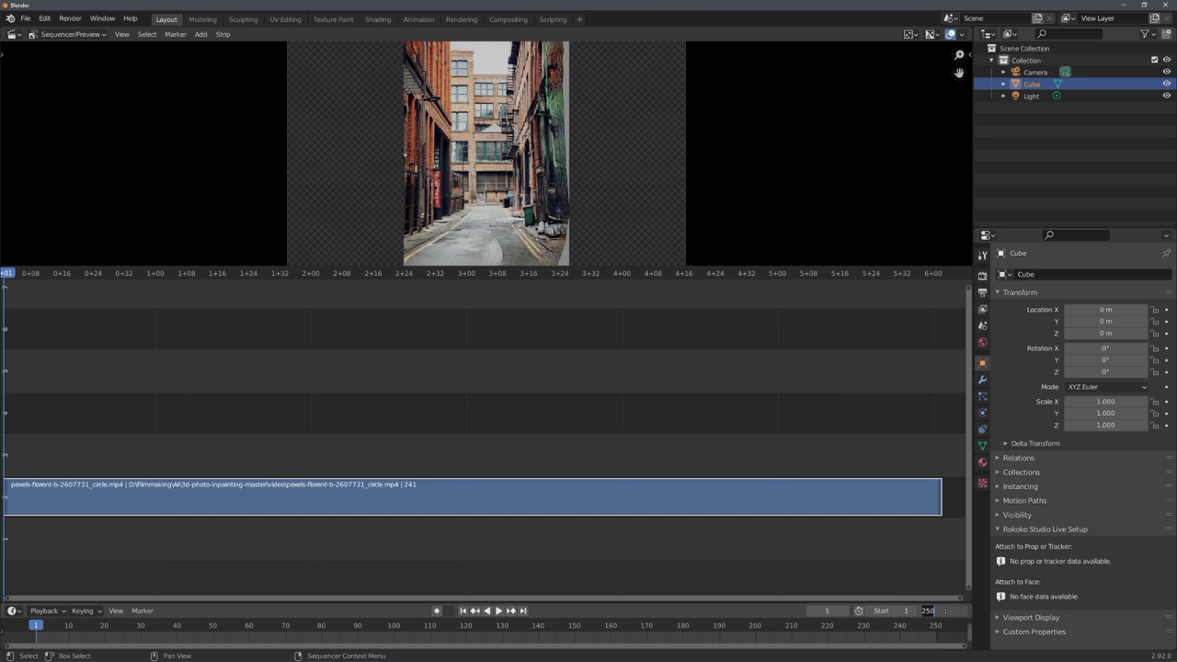
pyautogui.write('240')
pyautogui.press('Return')
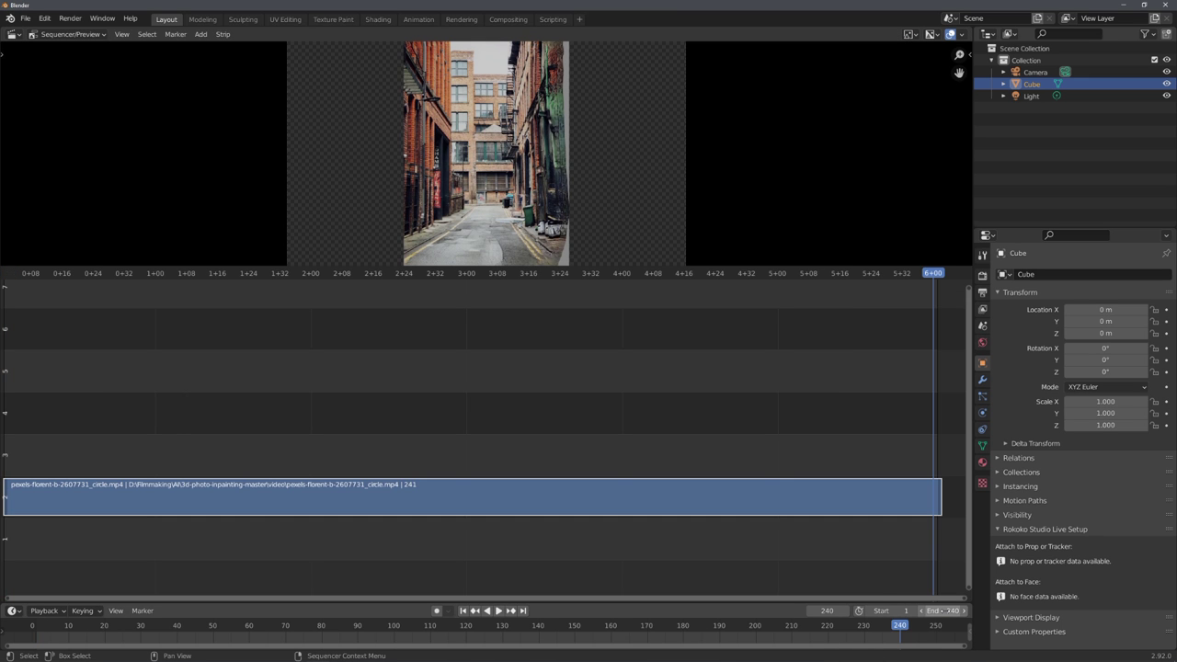
pyautogui.click(982, 275)
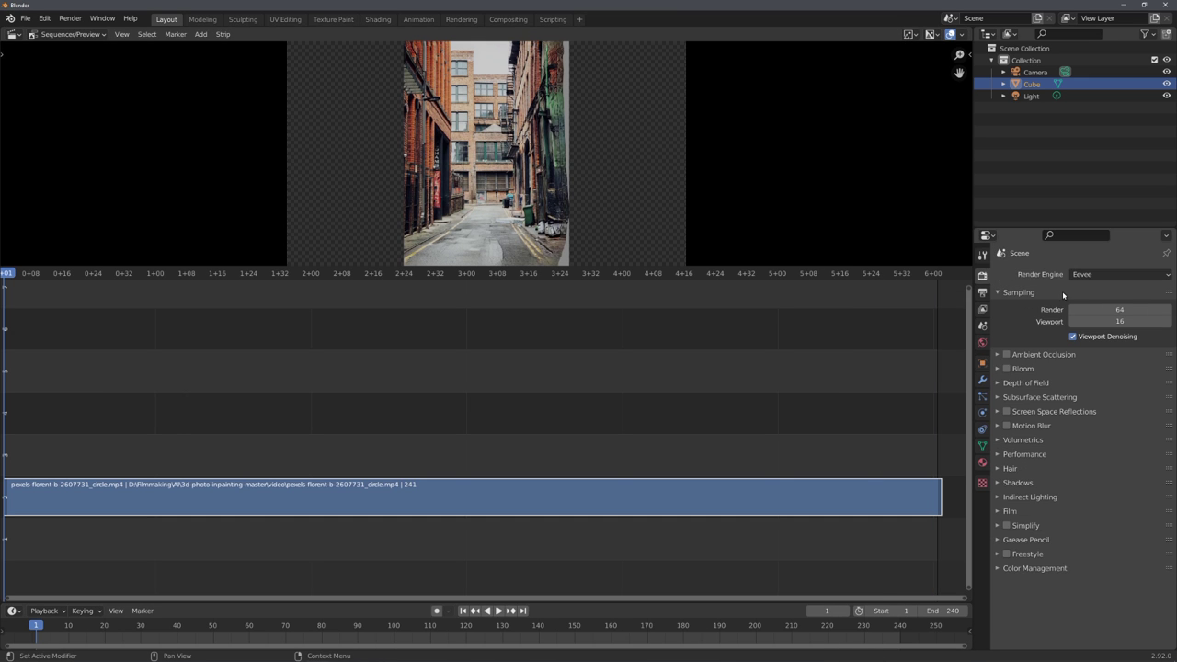
pyautogui.click(984, 292)
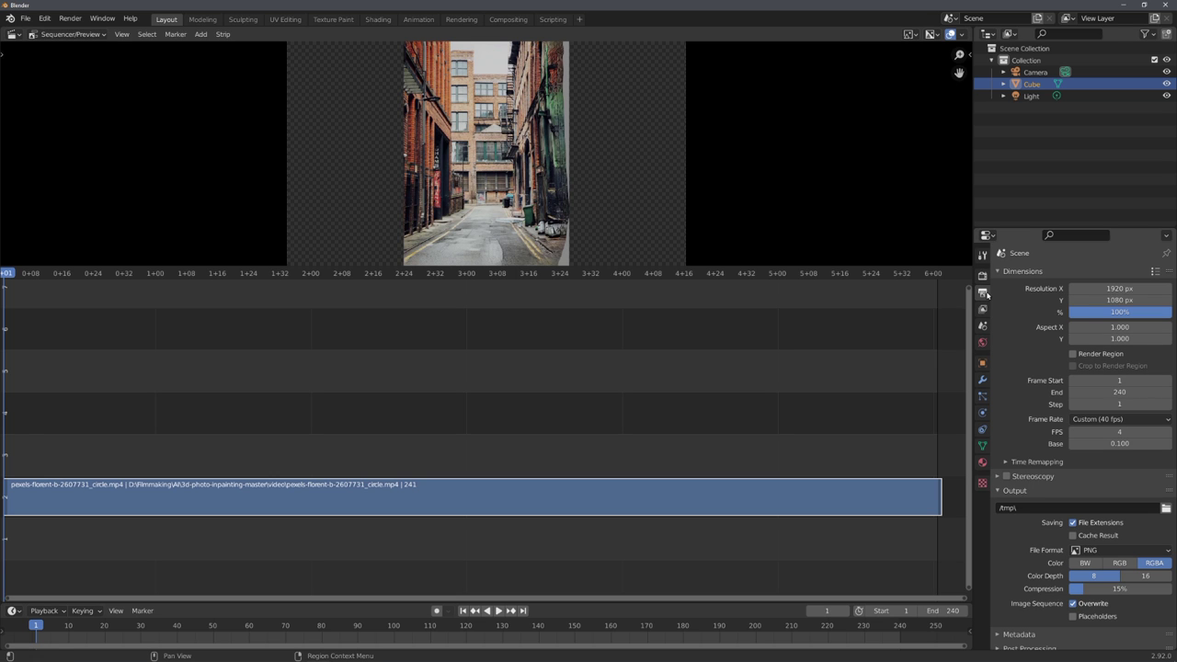
# Set the output resolution to 708 × 960 px.
pyautogui.doubleClick(1115, 289)
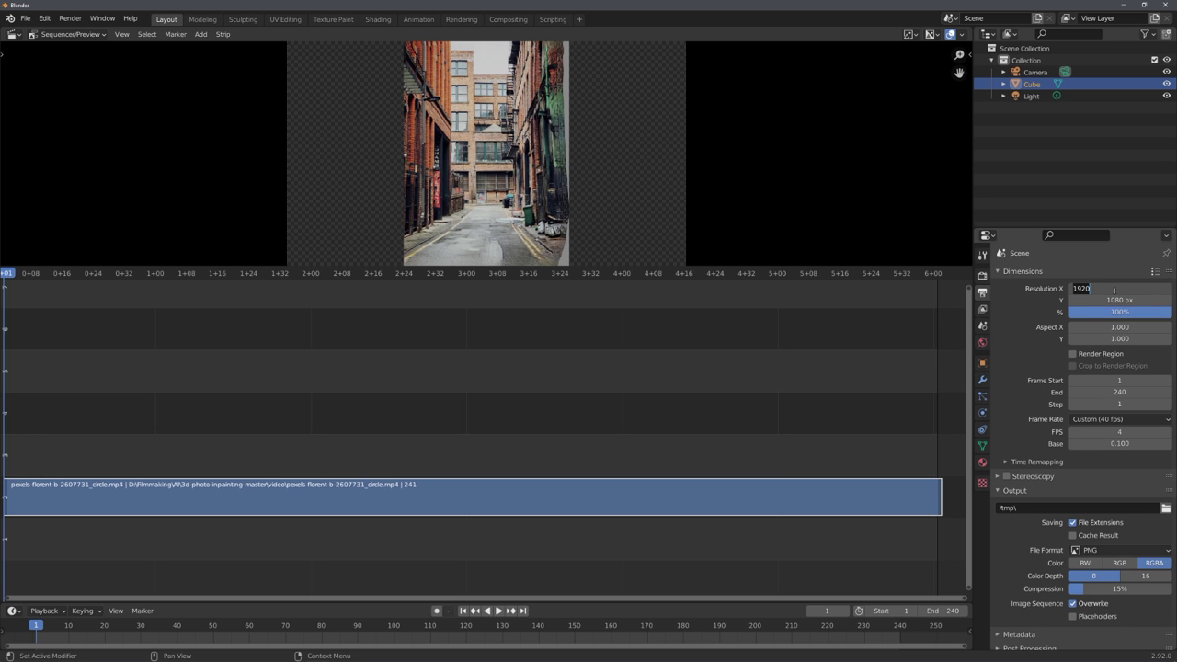
pyautogui.write('708')
pyautogui.press('Return')
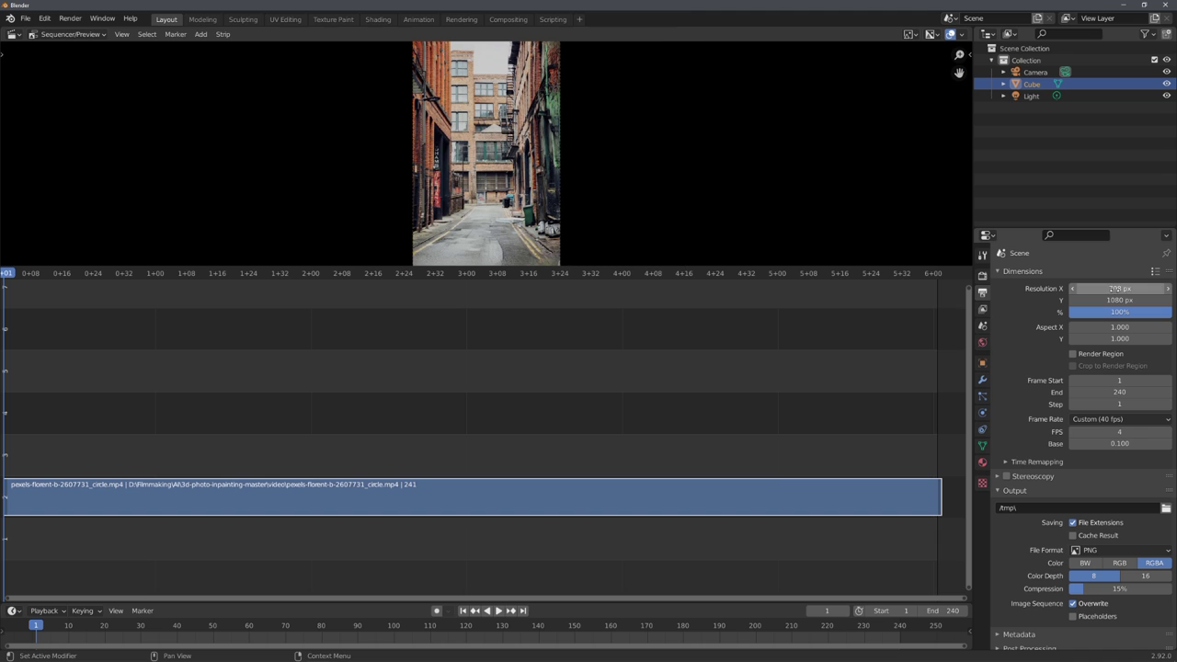
pyautogui.click(1110, 301)
pyautogui.write('960')
pyautogui.press('Return')
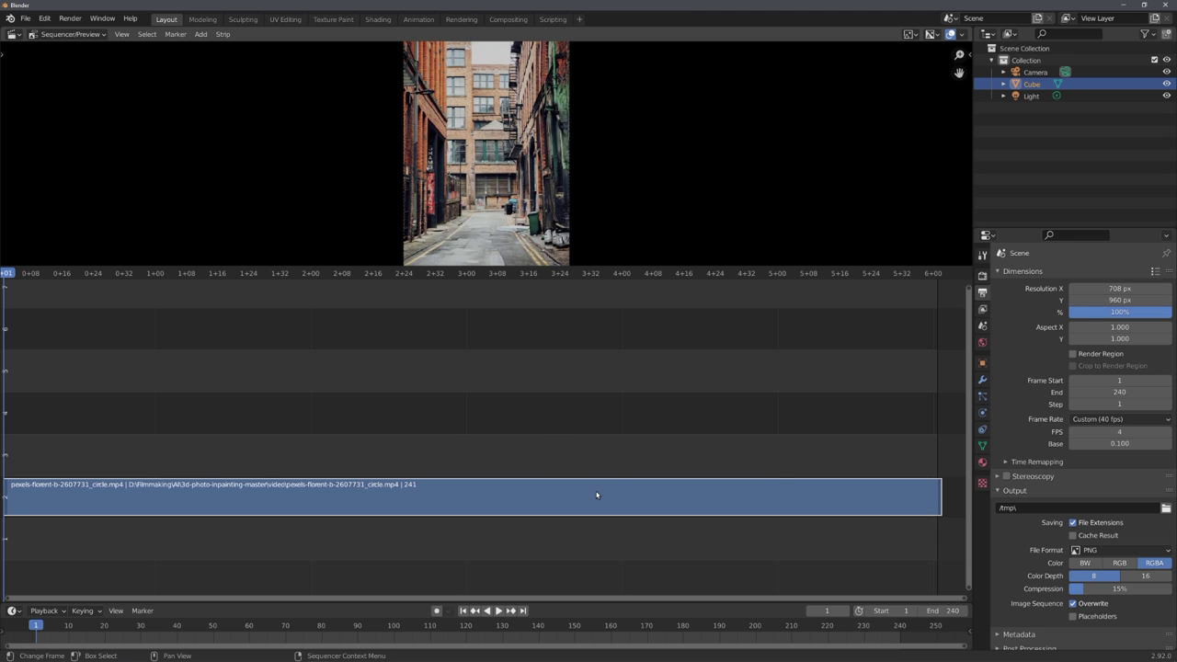
# Reset the video strip's transform scale to 1.000.
pyautogui.press('n')
pyautogui.click(832, 118)
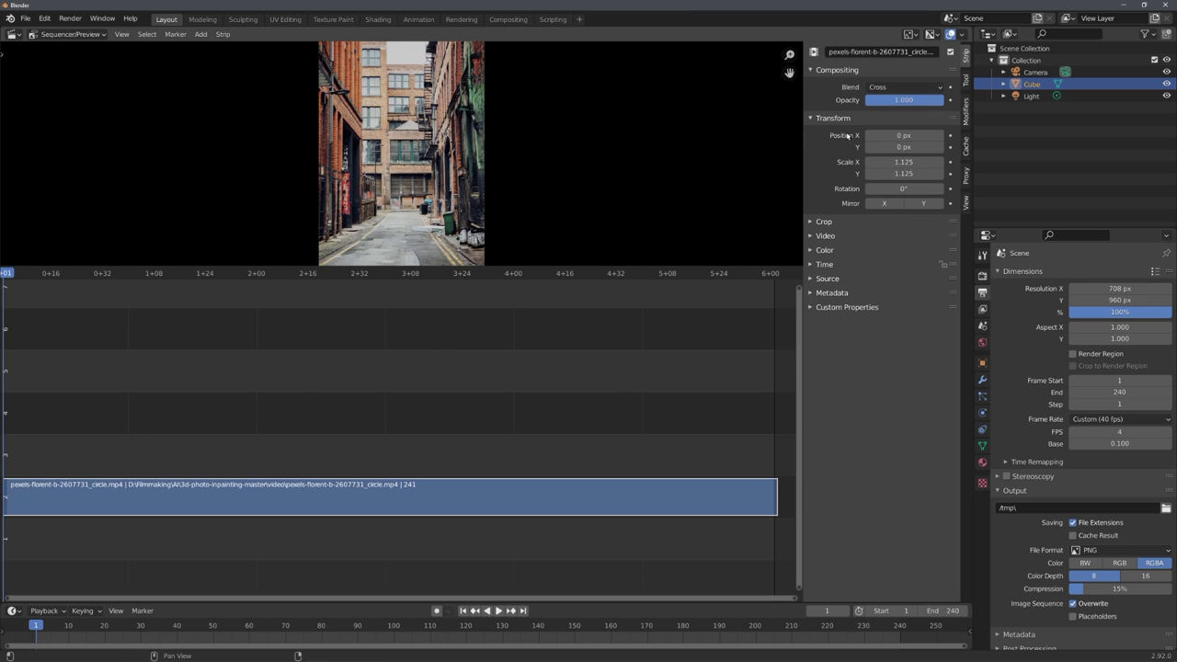
pyautogui.moveTo(906, 173); pyautogui.dragTo(908, 159)
pyautogui.press('Return')
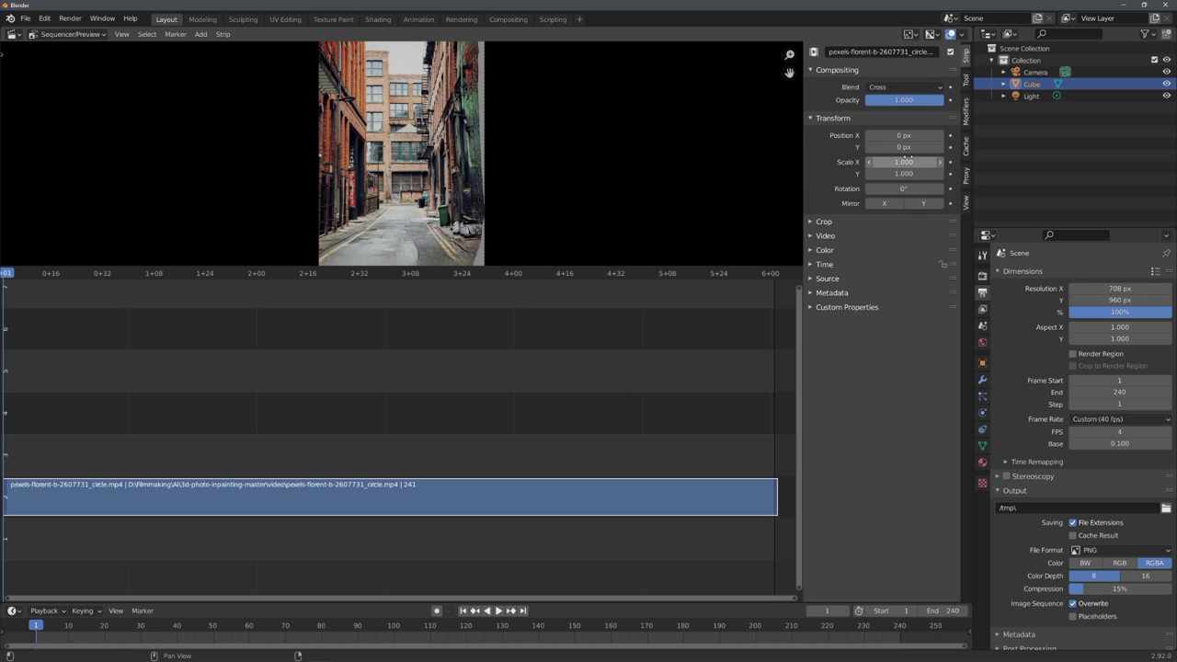
pyautogui.press('n')
# Set the frame step to 5 so only every 5th frame is rendered.
pyautogui.click(1091, 404)
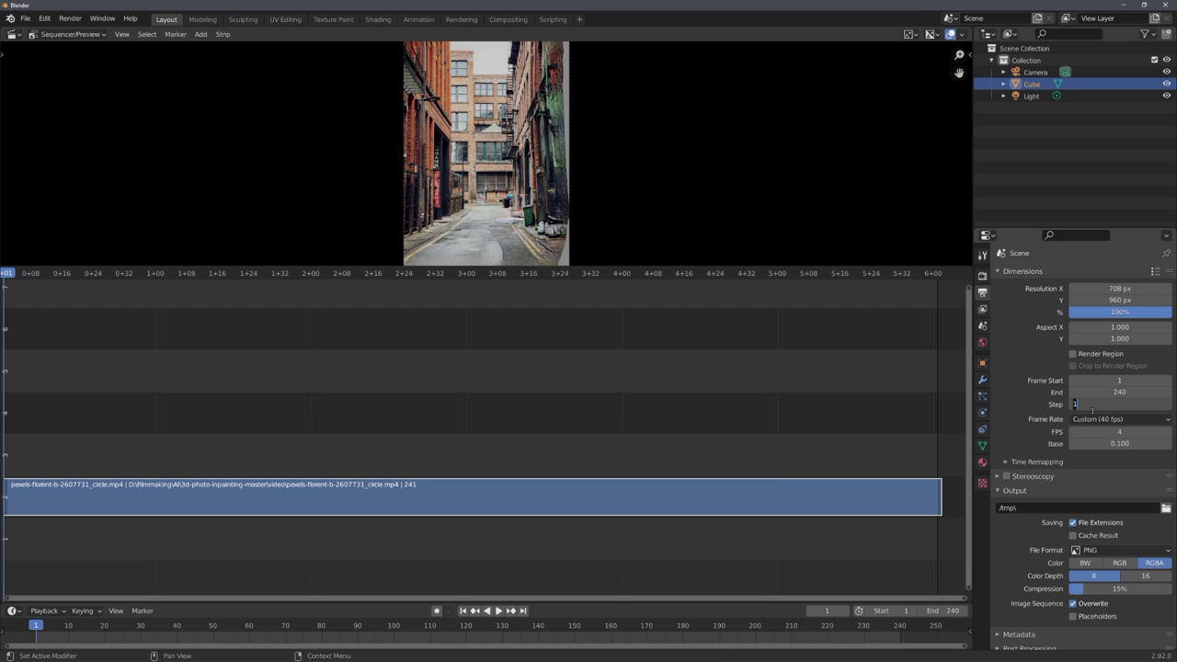
pyautogui.write('5')
pyautogui.press('Return')
# Switch the Color Management view transform from Filmic to Standard and enlarge the preview area.
pyautogui.click(982, 274)
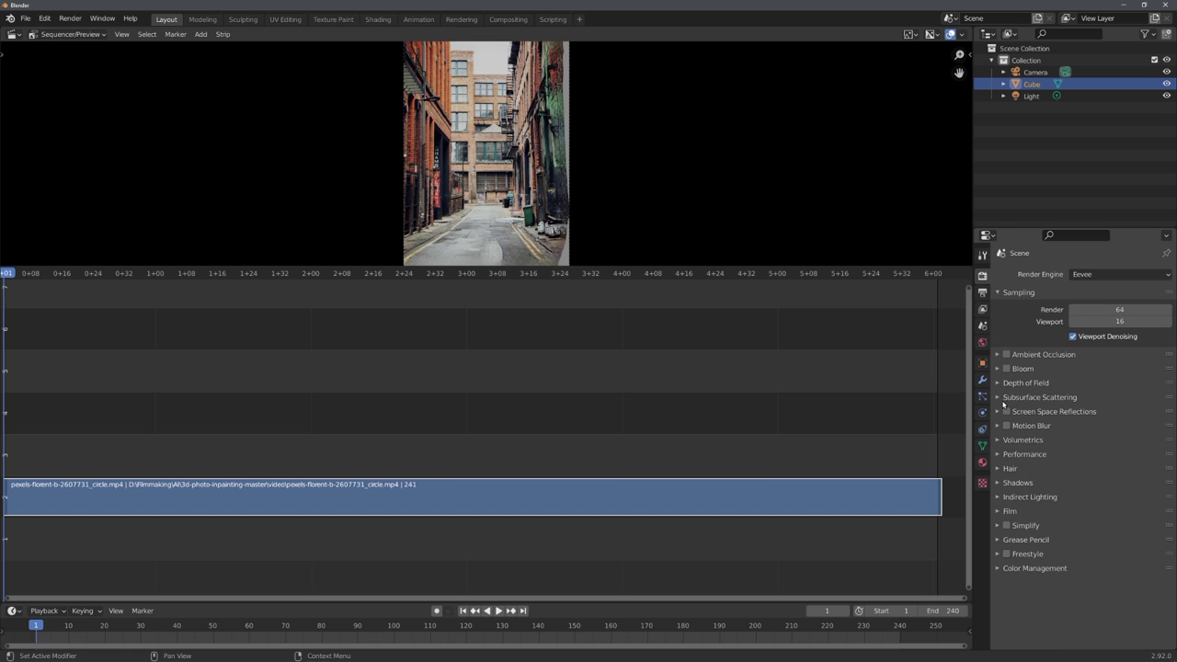
pyautogui.scroll(-1, 1023, 566)
pyautogui.click(1106, 571)
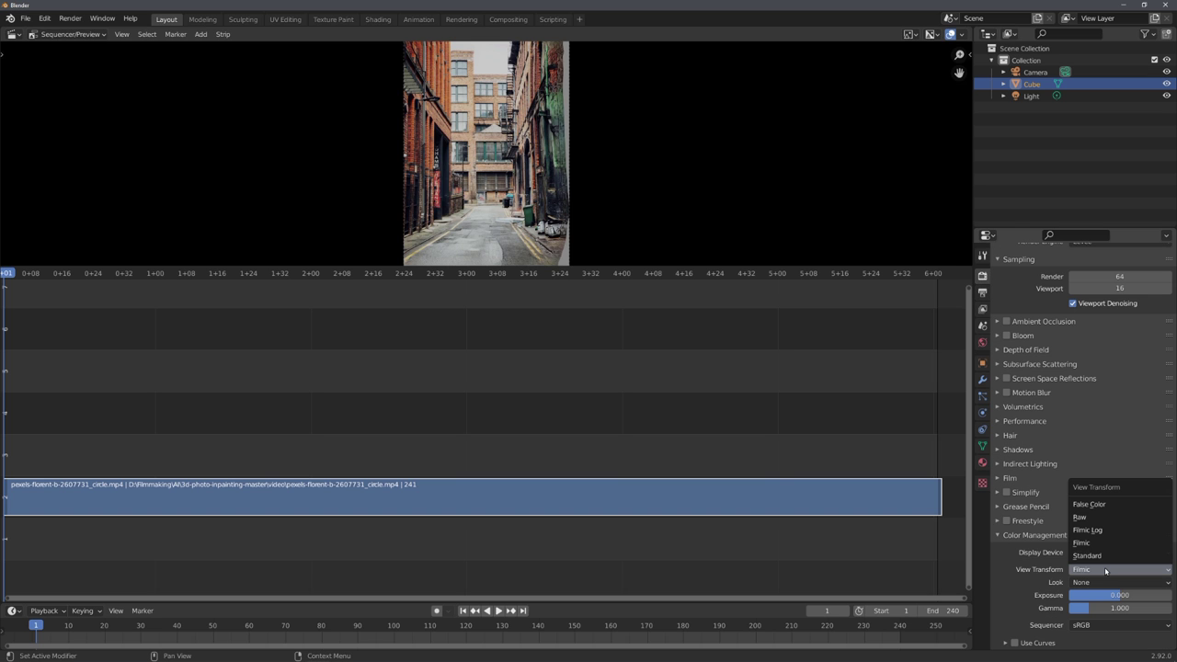
pyautogui.click(1103, 555)
pyautogui.moveTo(727, 268); pyautogui.dragTo(782, 355)
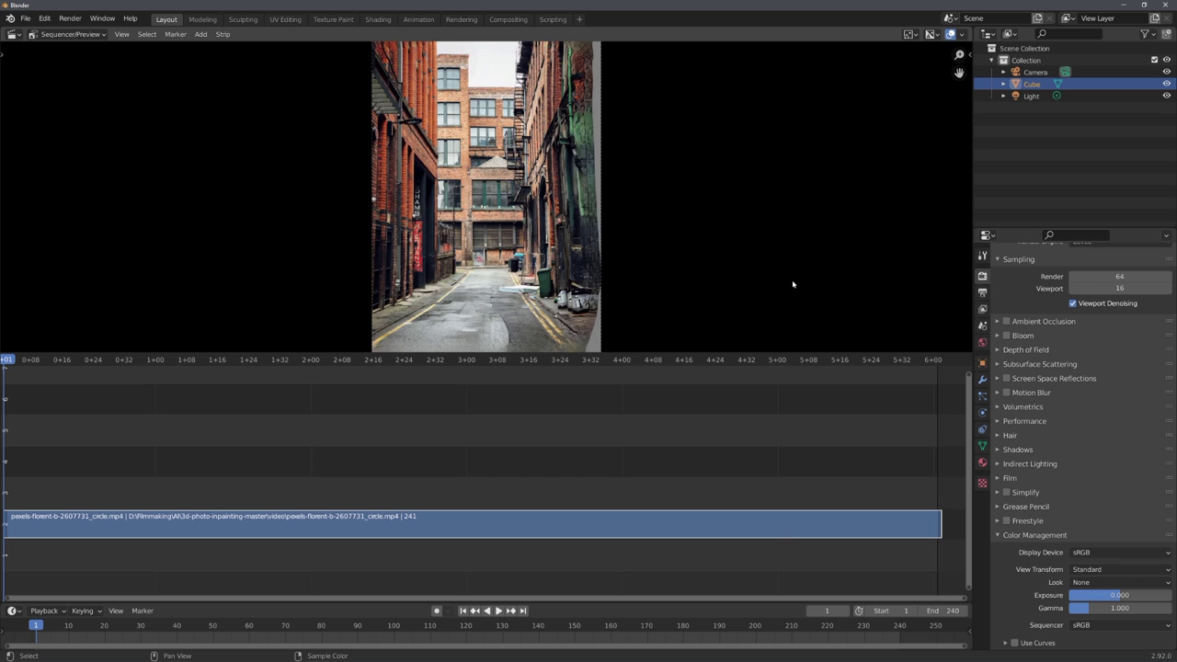
pyautogui.scroll(1, 1058, 303)
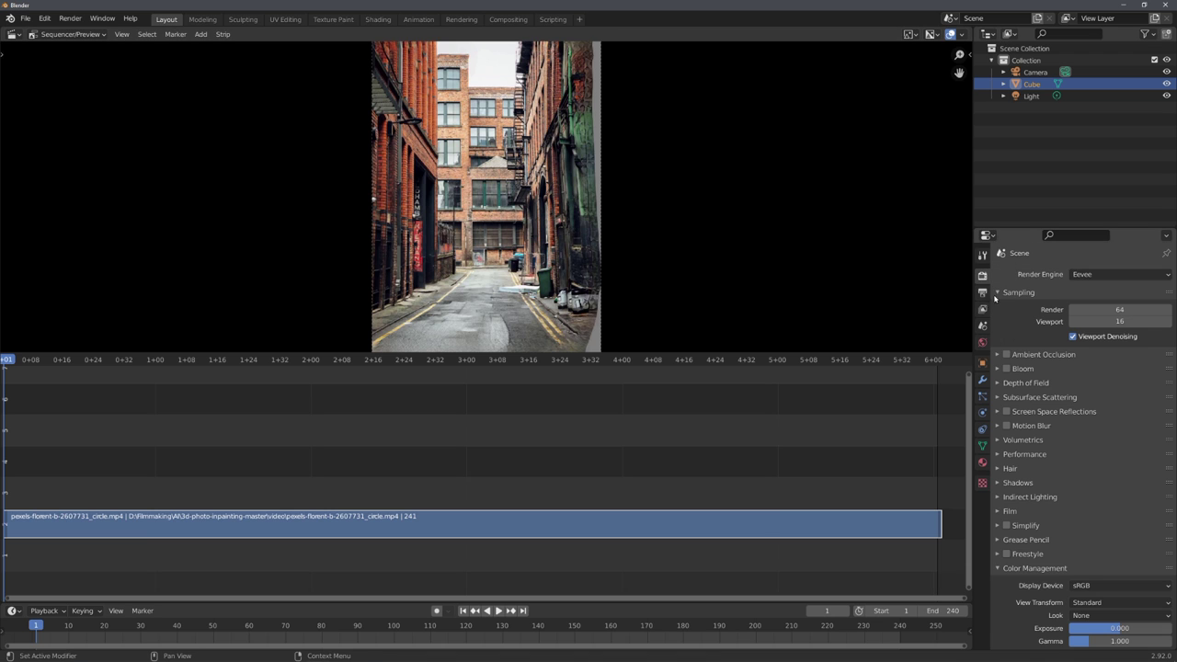
pyautogui.click(982, 292)
# Set the render output folder to Desktop > Image Files > 4 in Output Properties.
pyautogui.click(1166, 507)
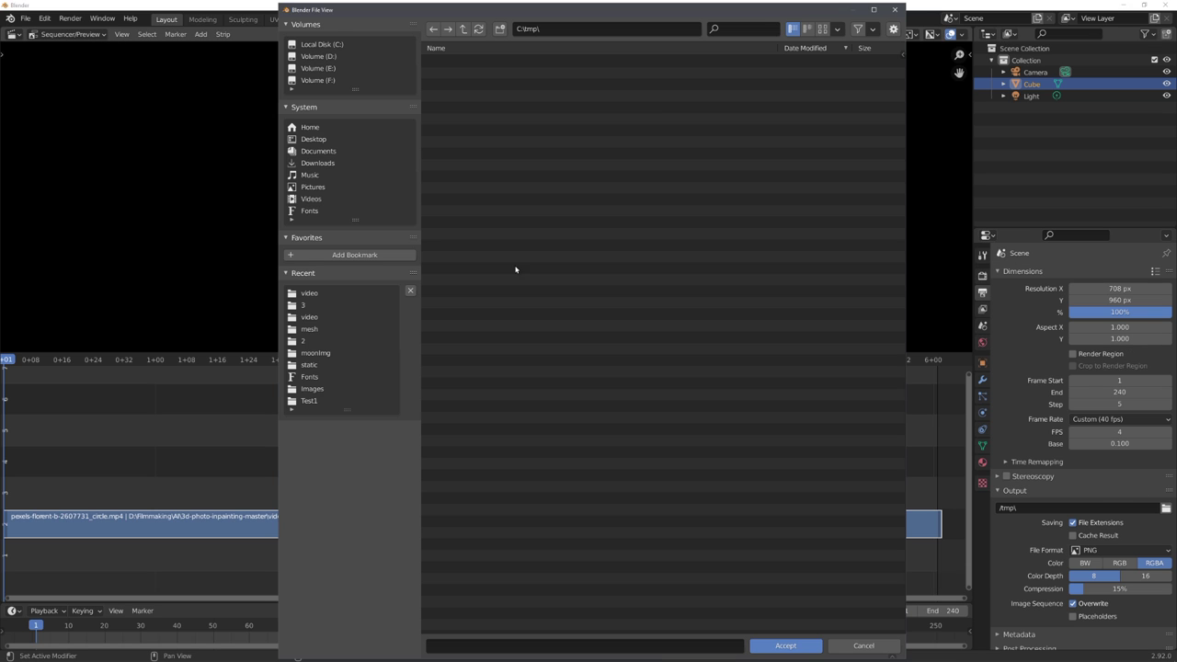
pyautogui.click(314, 140)
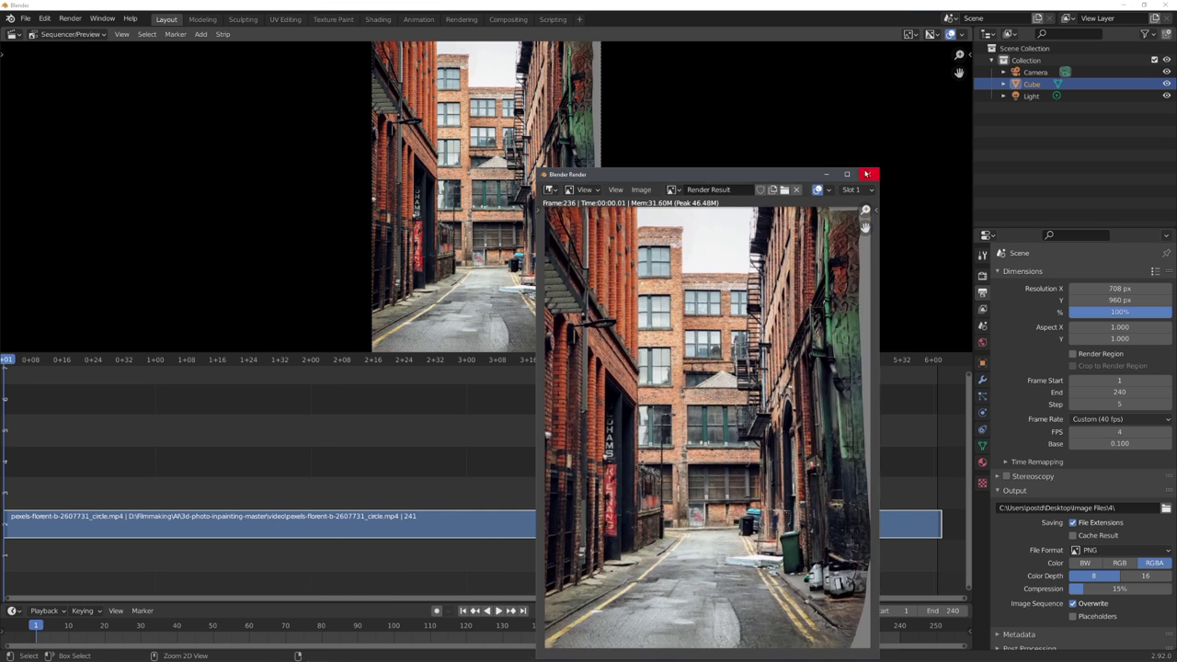
pyautogui.click(295, 278)
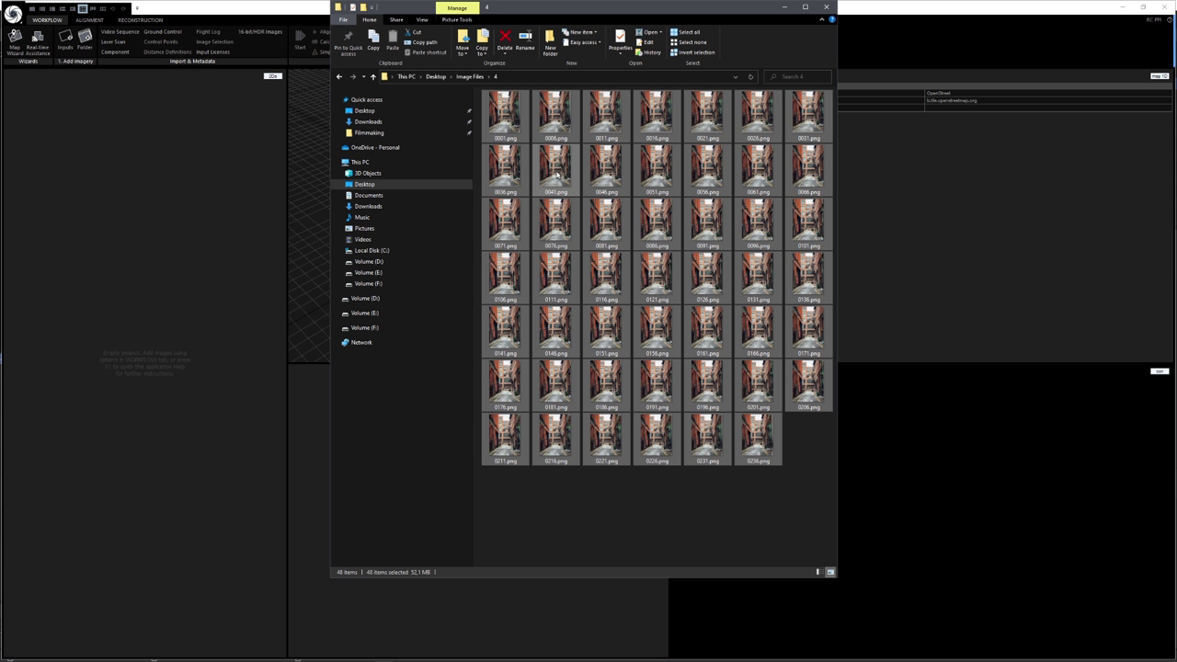
# Import the 48 rendered alley PNGs and run Align Images to build the sparse cloud.
pyautogui.moveTo(505, 114); pyautogui.dragTo(152, 182)
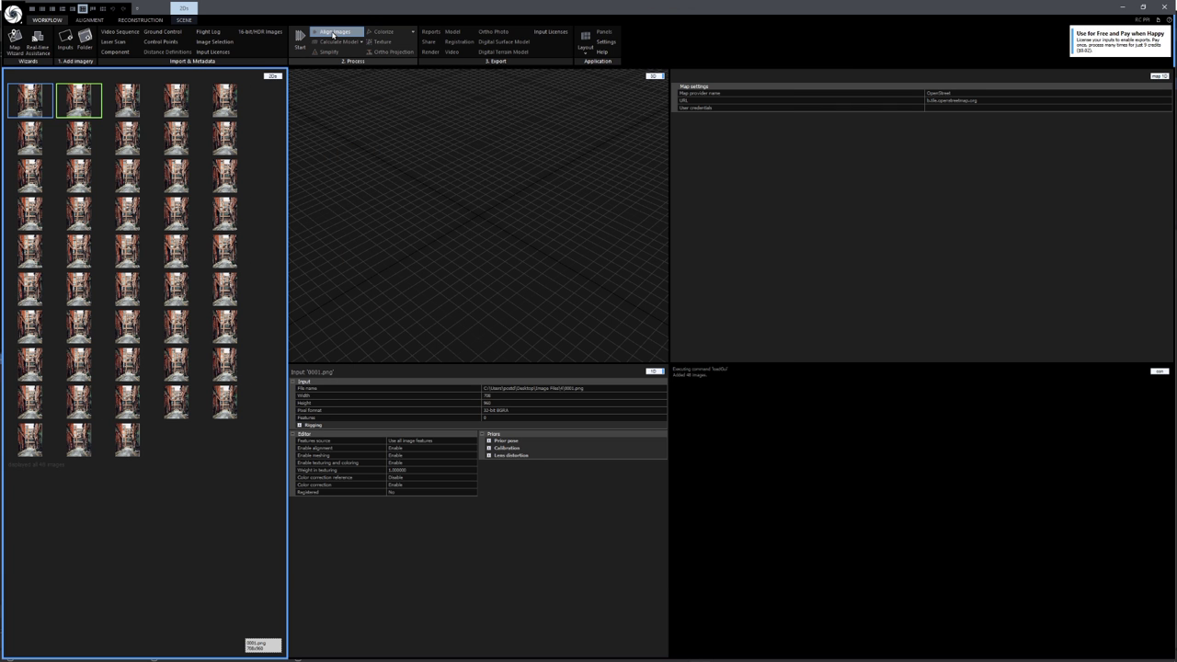
pyautogui.click(333, 33)
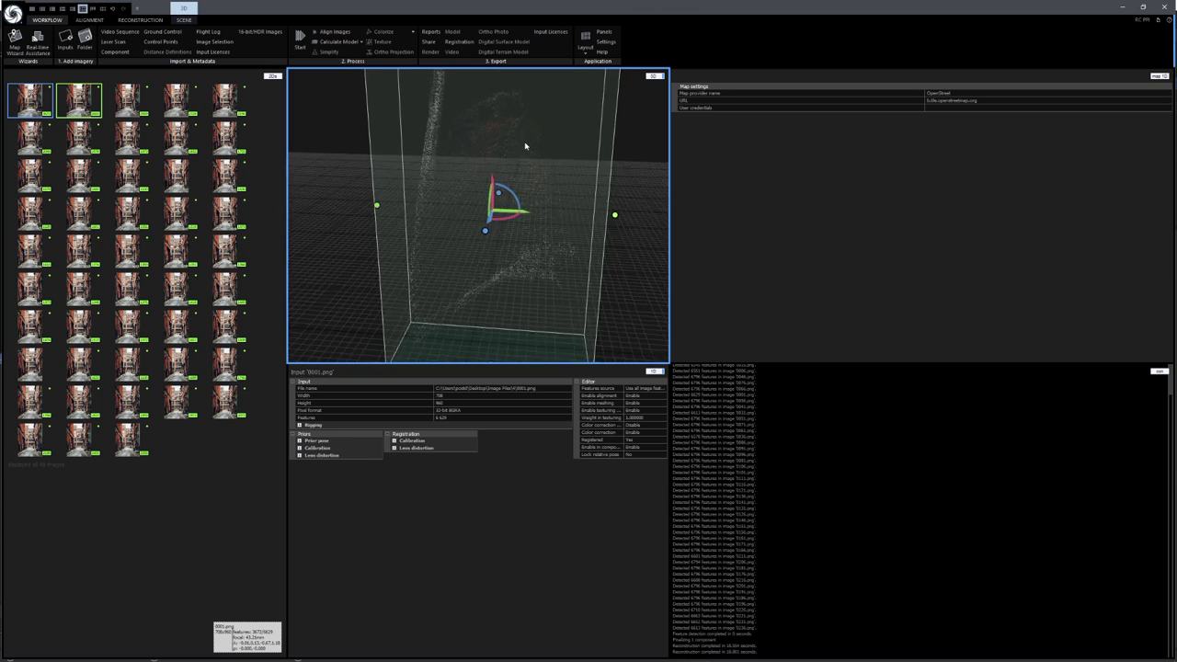
pyautogui.moveTo(552, 211); pyautogui.dragTo(579, 204)
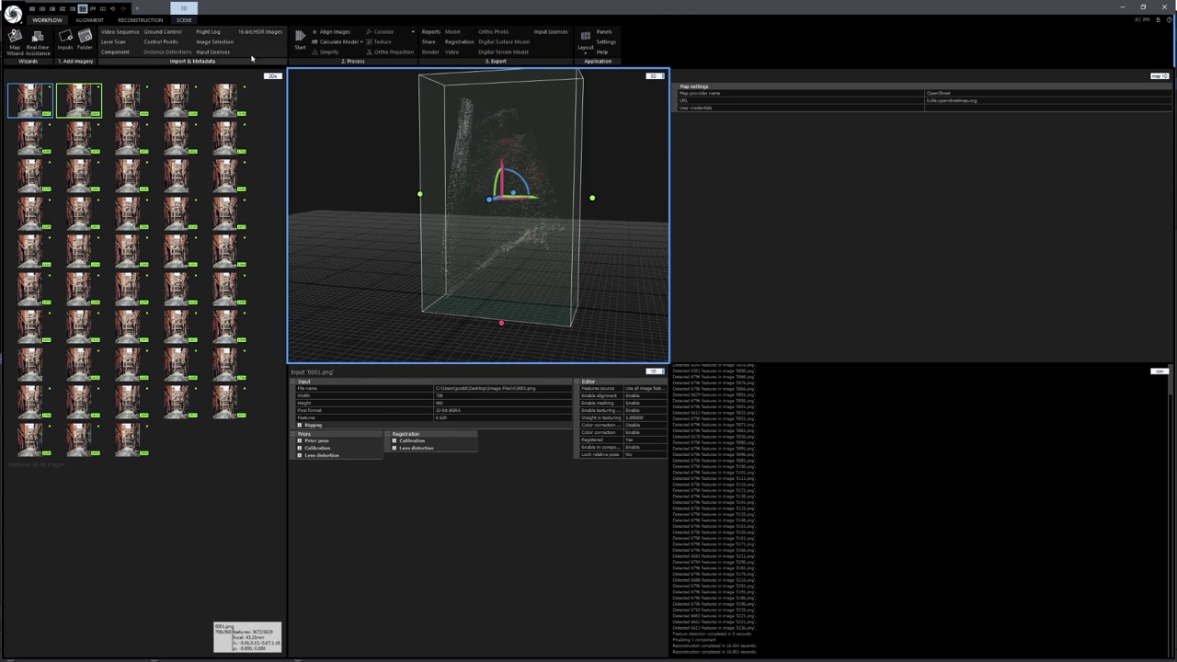
# Level the point cloud and reconstruction box with Set Ground Plane, checking it from oblique angles.
pyautogui.click(138, 20)
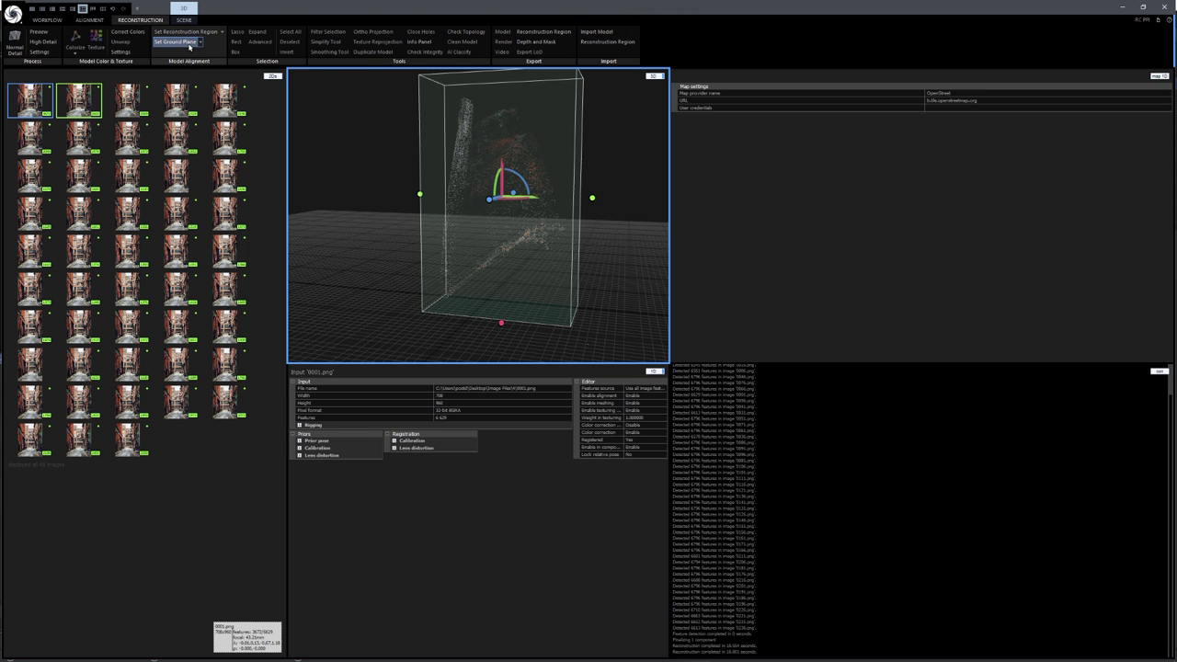
pyautogui.click(175, 42)
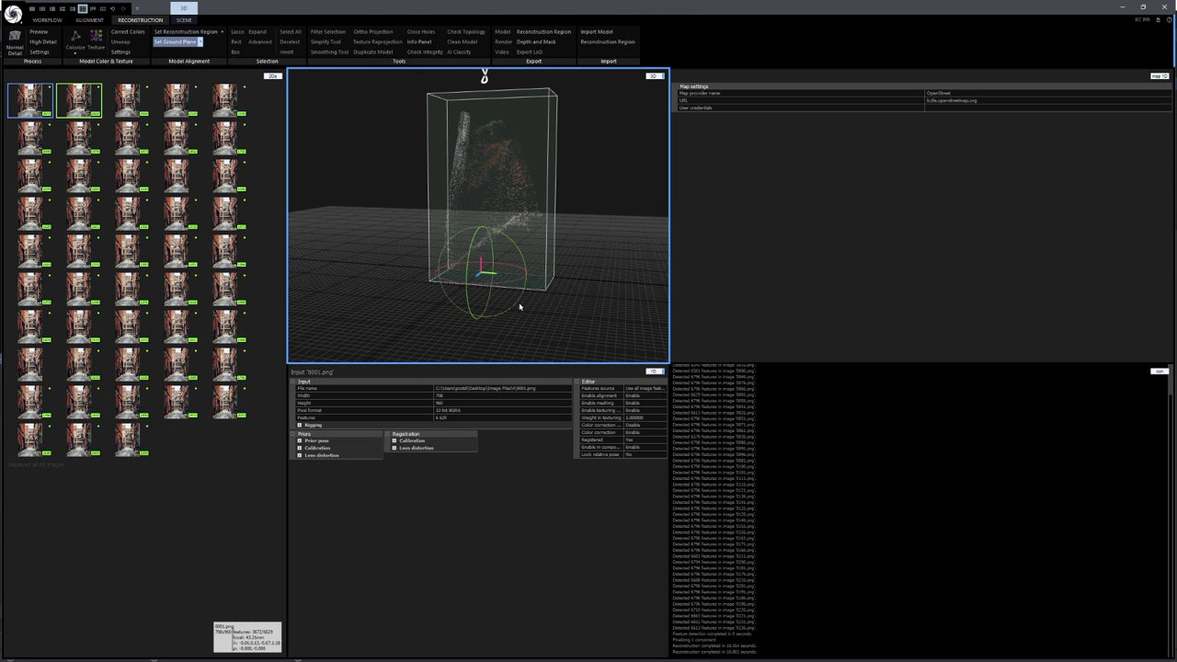
pyautogui.moveTo(519, 307); pyautogui.dragTo(533, 198)
pyautogui.scroll(5, 542, 279)
pyautogui.scroll(-2, 530, 275)
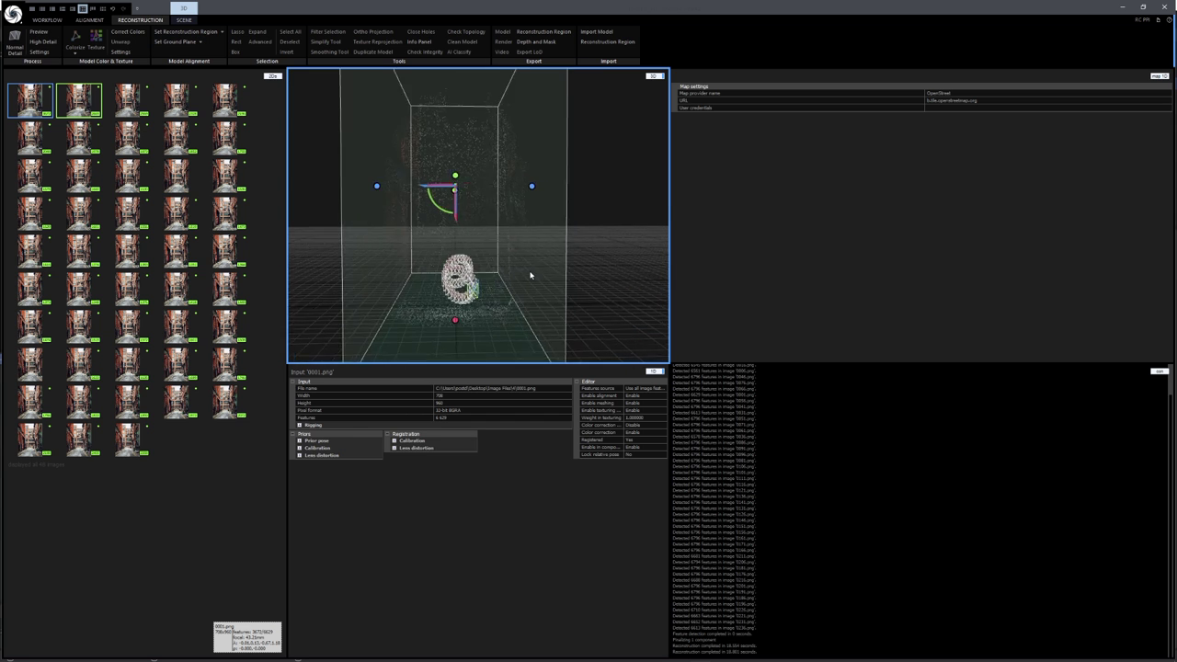
pyautogui.scroll(-2, 530, 275)
pyautogui.scroll(3, 515, 253)
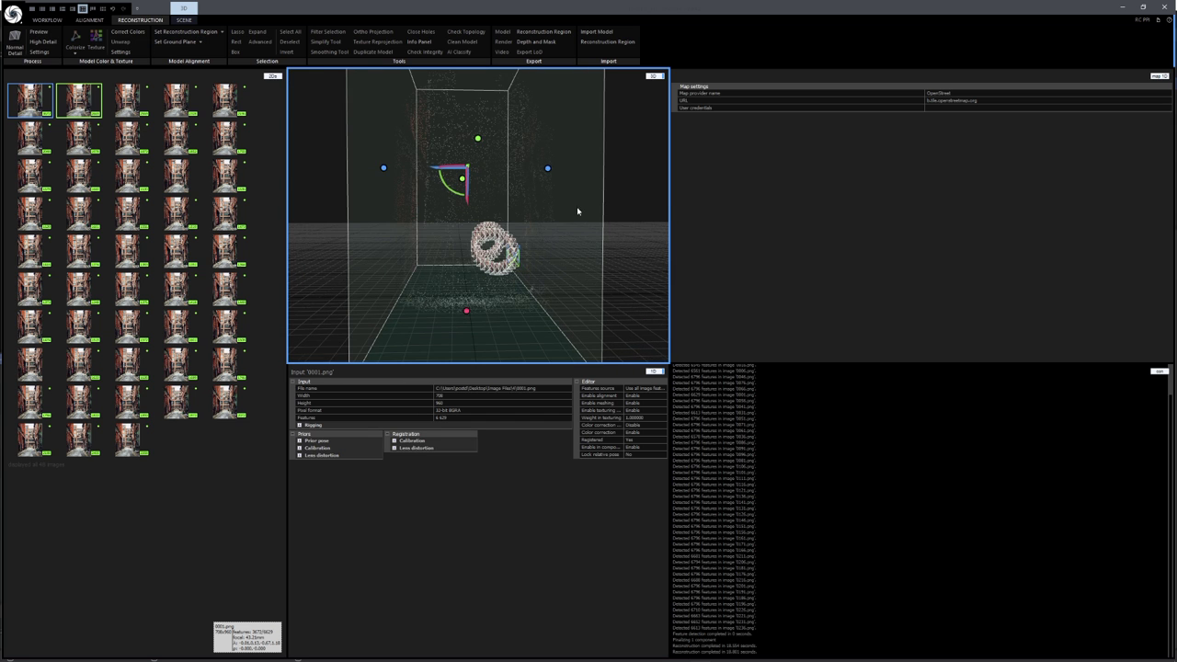
pyautogui.moveTo(576, 206); pyautogui.dragTo(516, 126)
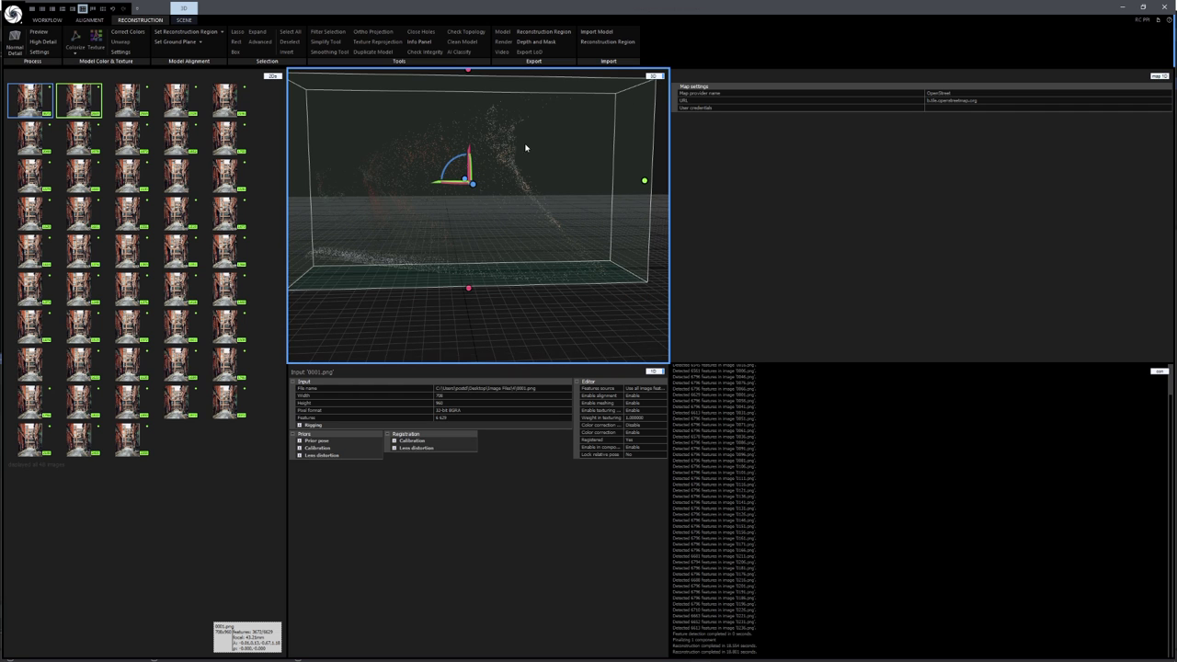
pyautogui.scroll(-3, 542, 184)
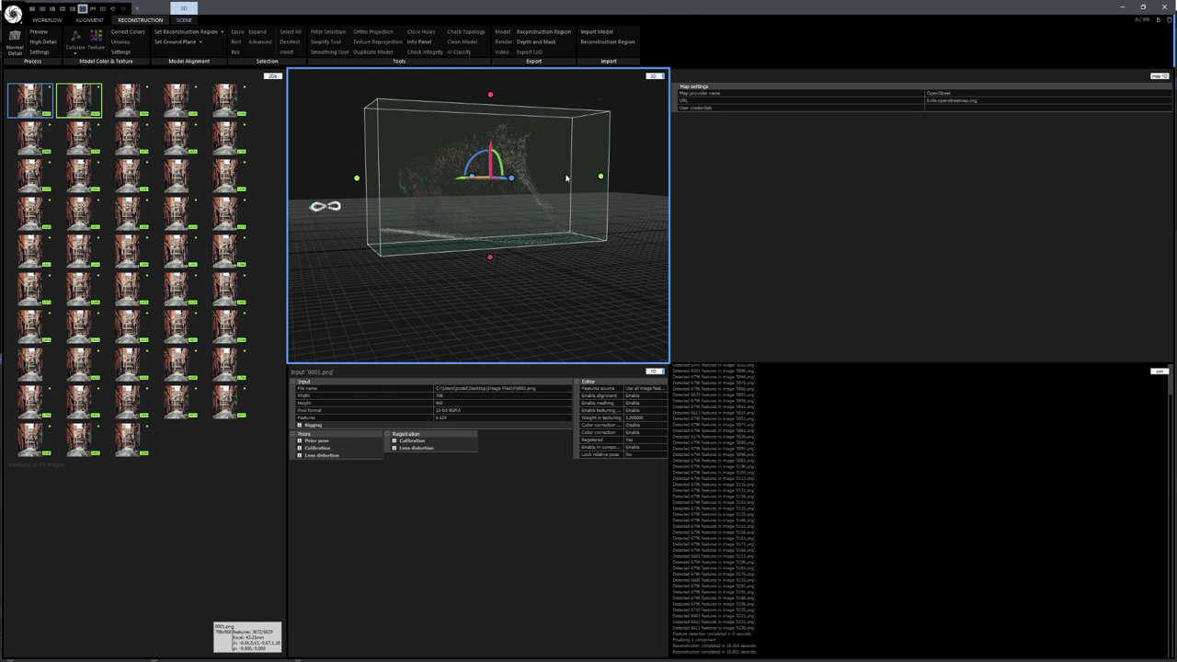
pyautogui.moveTo(543, 195); pyautogui.dragTo(582, 202)
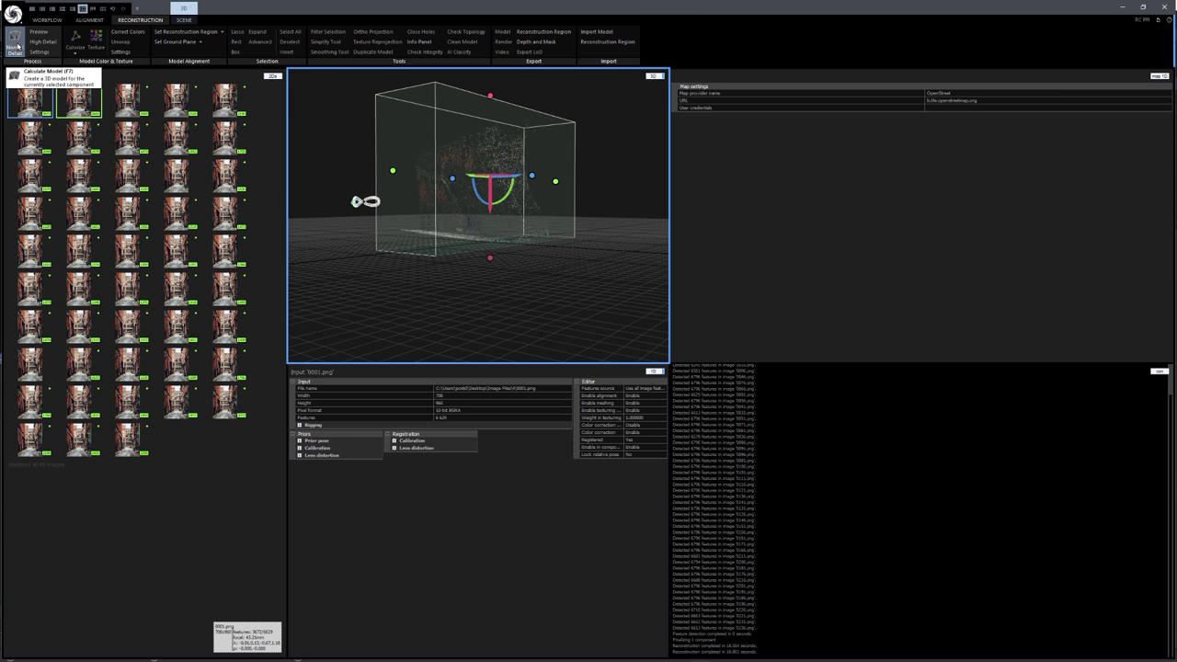
# Calculate a Normal Detail model of the alley and Colorize its vertices from the frames.
pyautogui.click(16, 46)
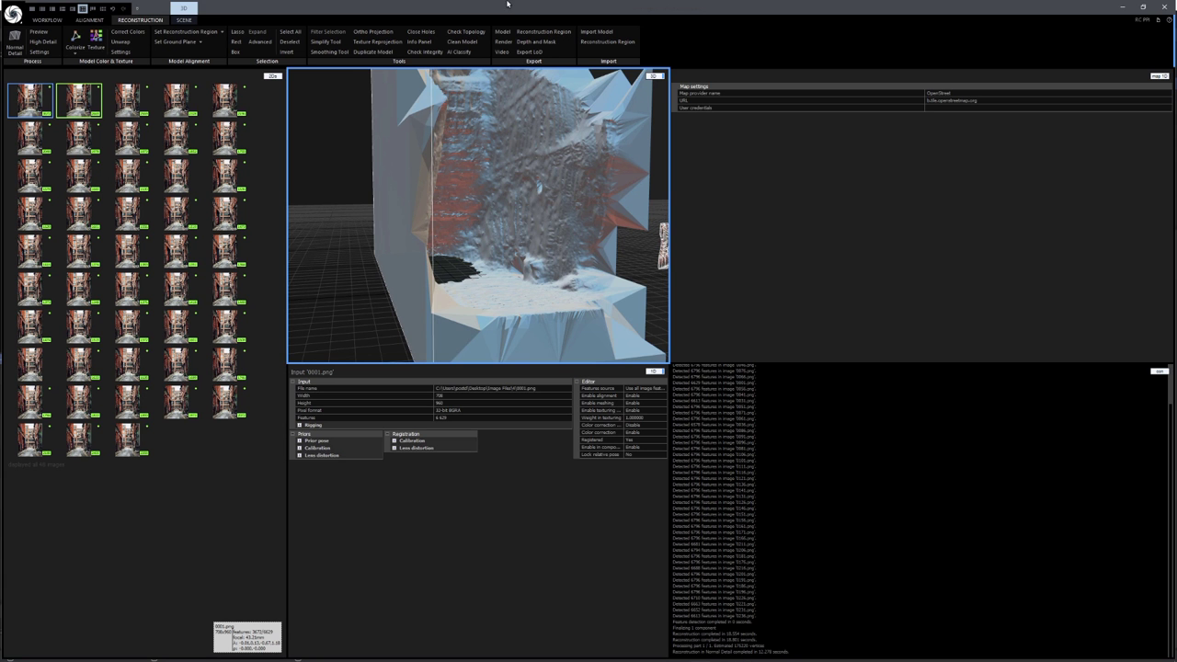
pyautogui.moveTo(476, 197); pyautogui.dragTo(552, 248)
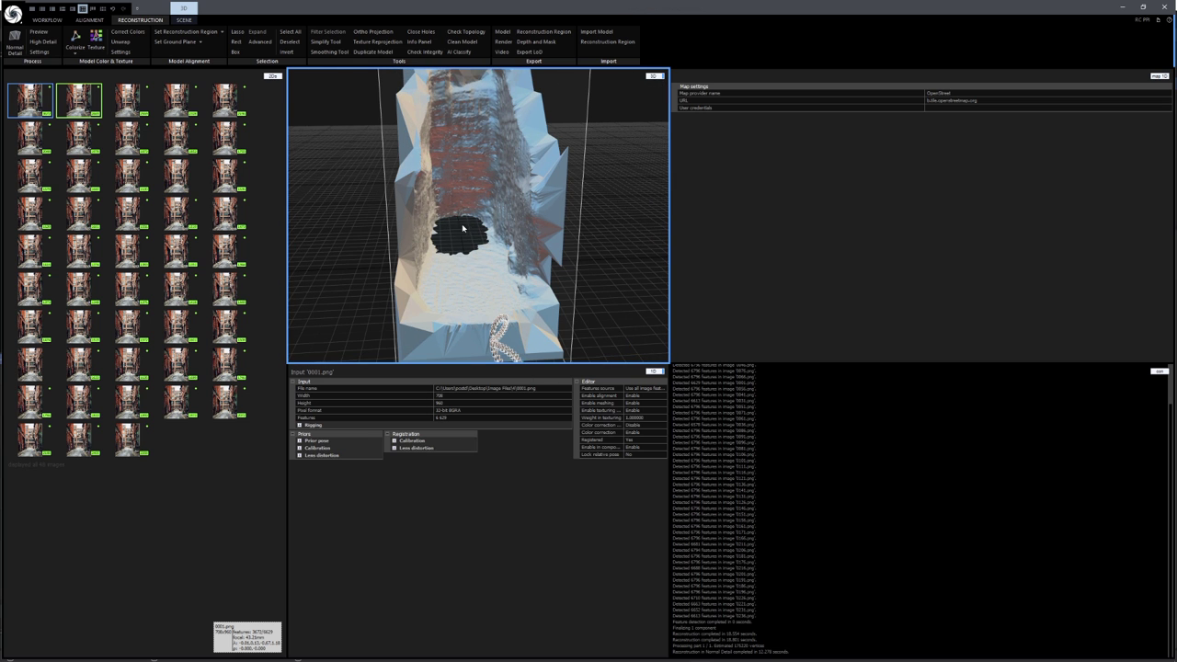
pyautogui.click(76, 36)
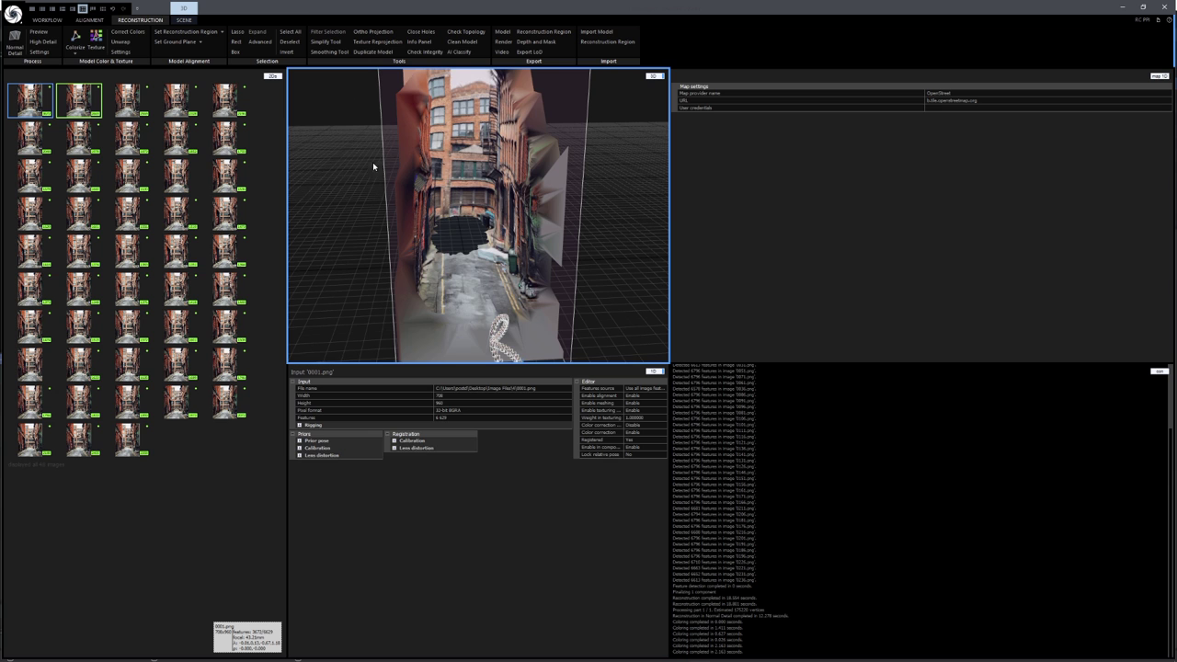
pyautogui.moveTo(373, 166); pyautogui.dragTo(488, 214)
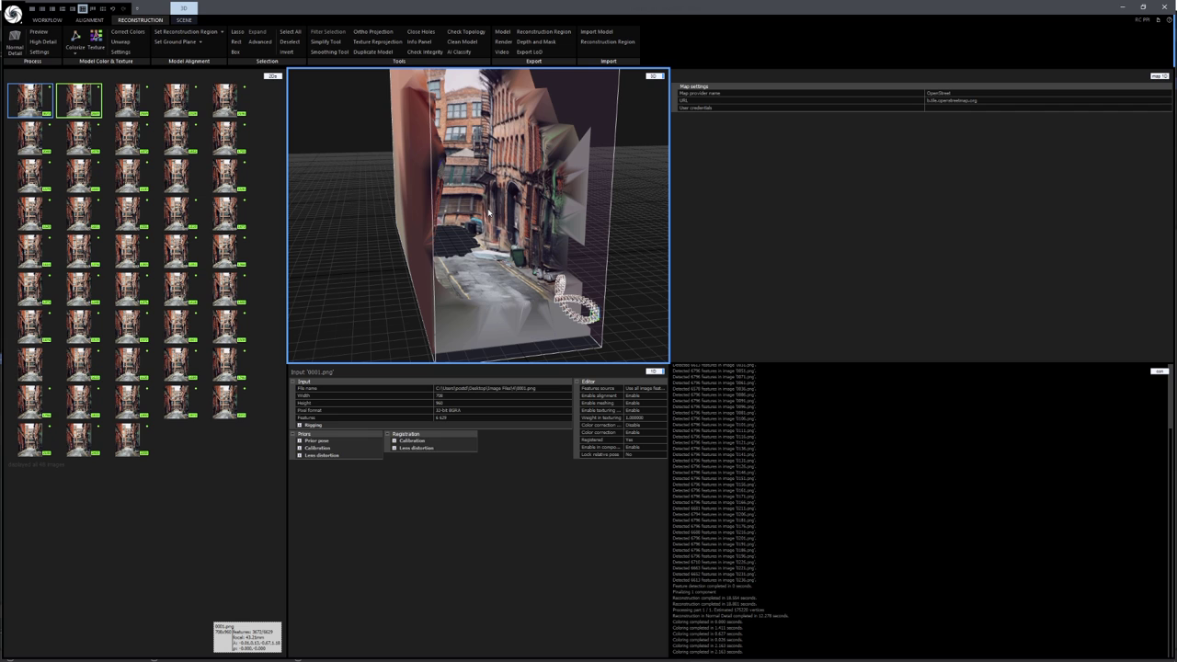
pyautogui.scroll(-5, 489, 213)
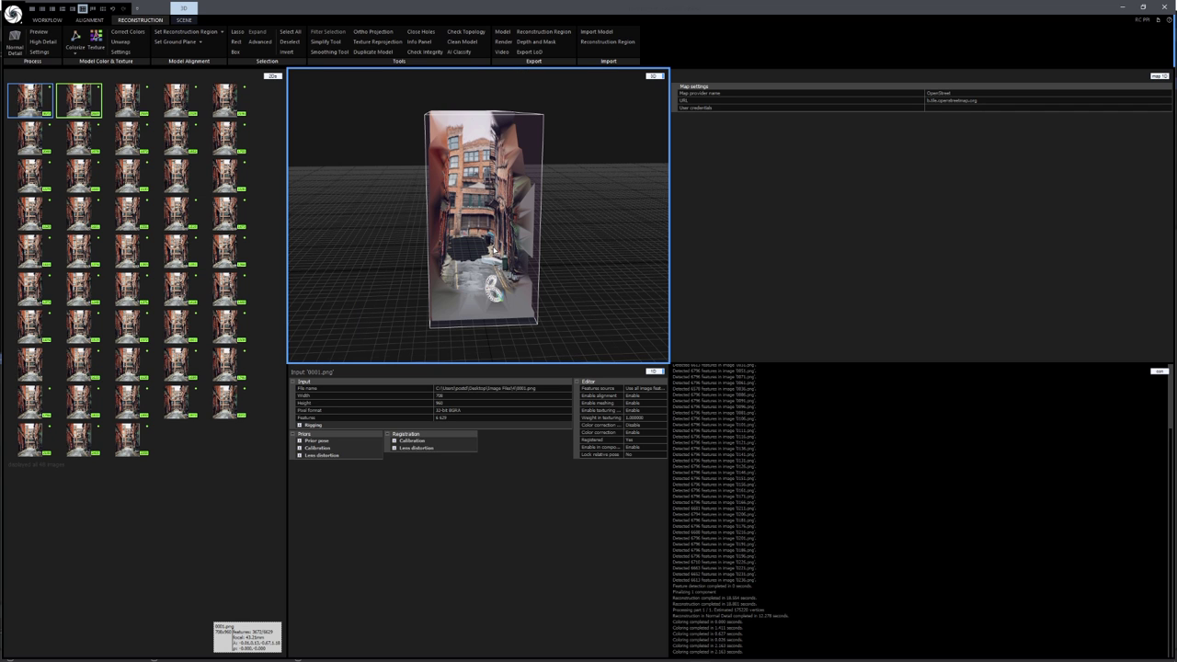